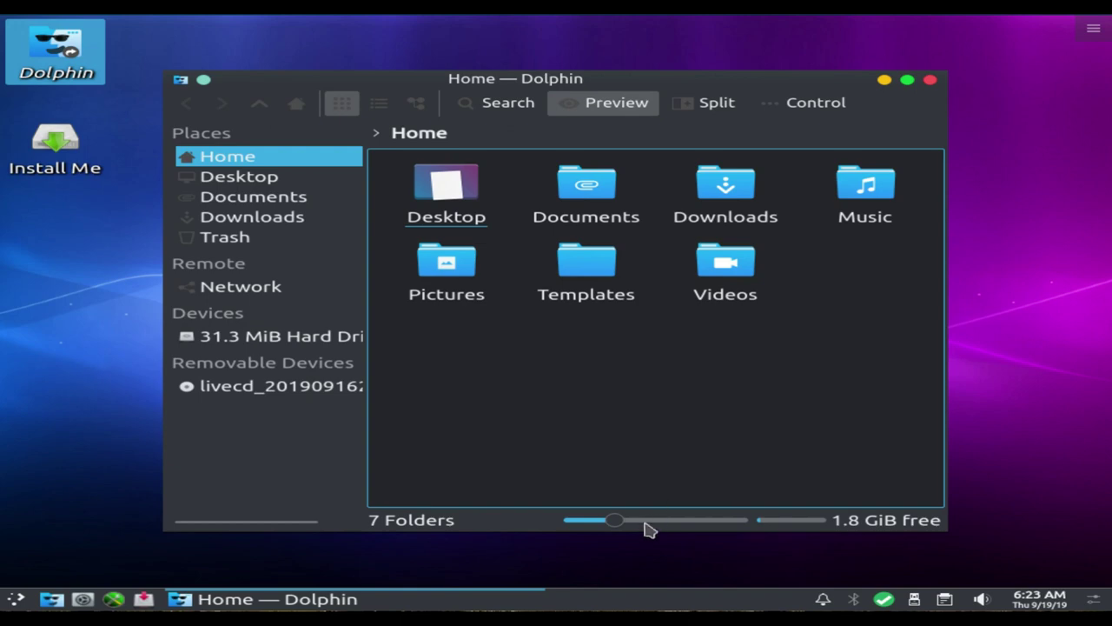
Step: Open the About Dolphin information from the file manager and enlarge its window
{"action": "mouse_move", "coordinate": [616, 523]}
{"action": "left_mouse_down"}
{"action": "mouse_move", "coordinate": [631, 522]}
{"action": "mouse_move", "coordinate": [619, 523]}
{"action": "left_mouse_up"}
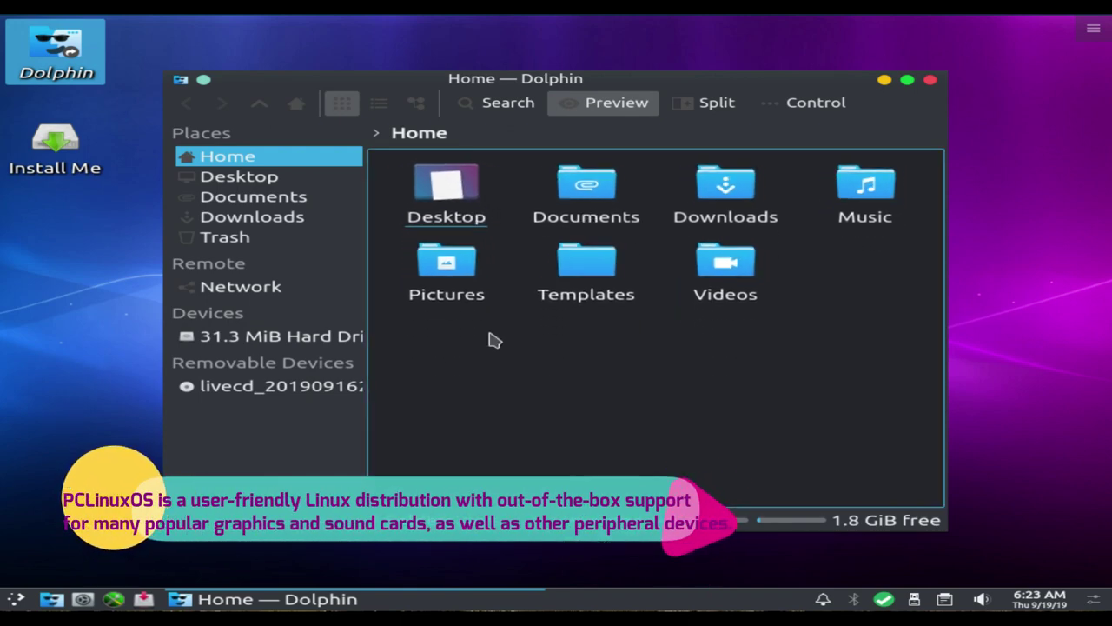
{"action": "left_click", "coordinate": [775, 109]}
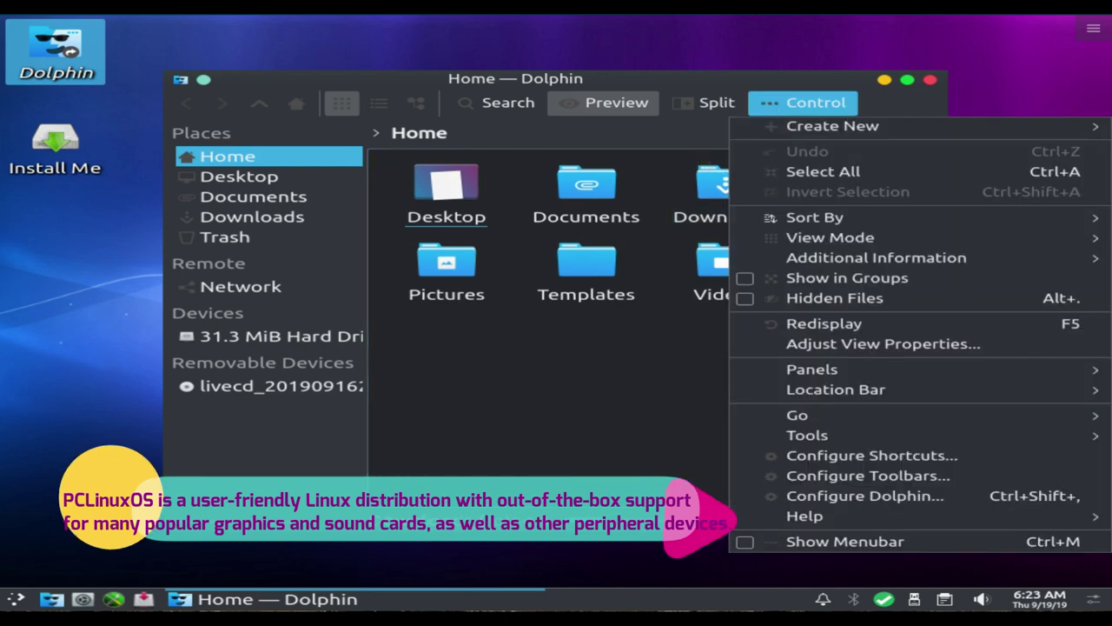
{"action": "mouse_move", "coordinate": [834, 516]}
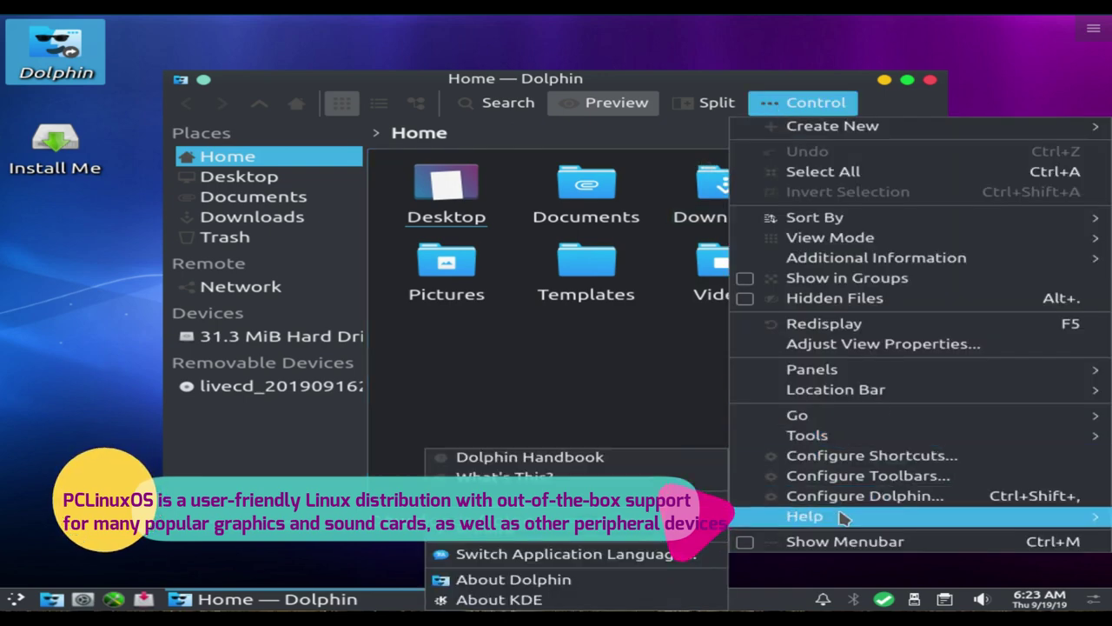
{"action": "left_click", "coordinate": [546, 577]}
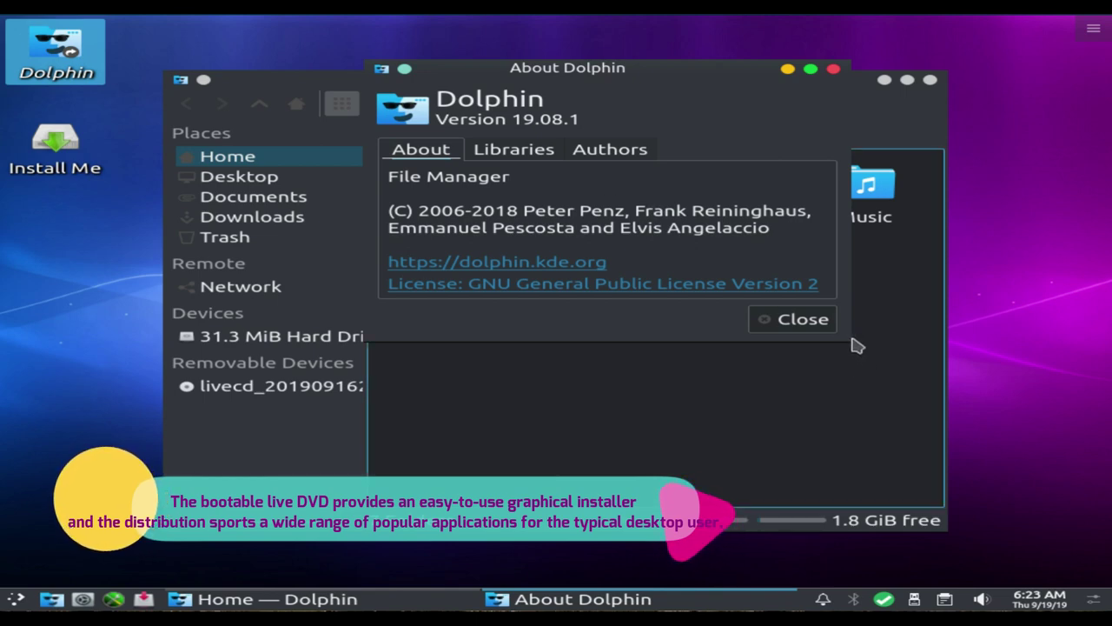
{"action": "left_click_drag", "start_coordinate": [847, 338], "coordinate": [1057, 516]}
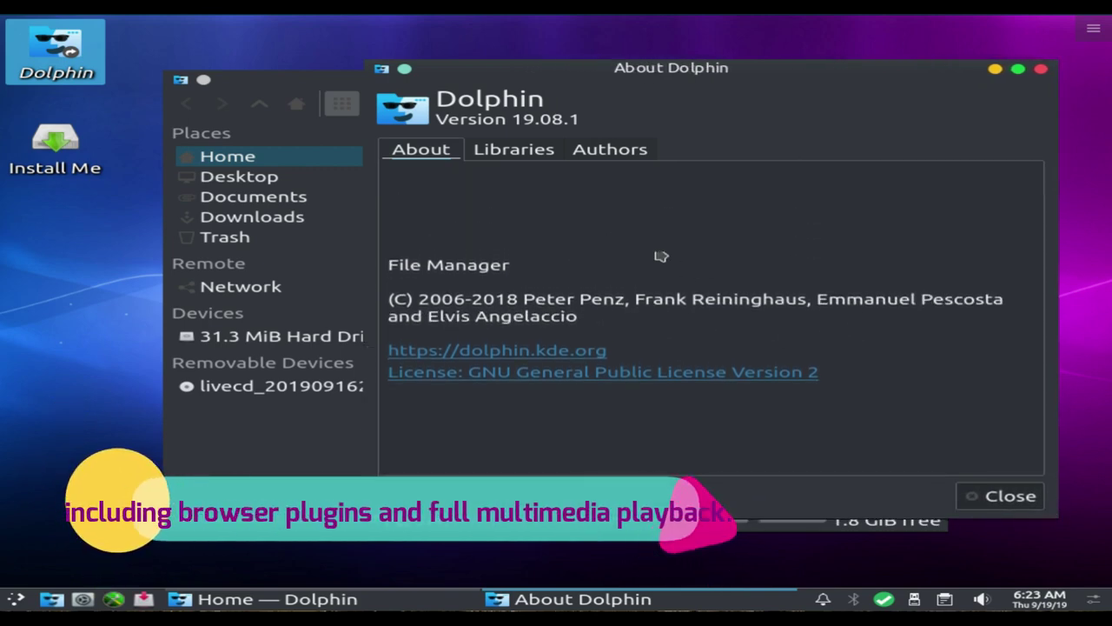
Step: Review Dolphin's libraries and full list of authors, then close the information window and the file manager
{"action": "left_click", "coordinate": [542, 157]}
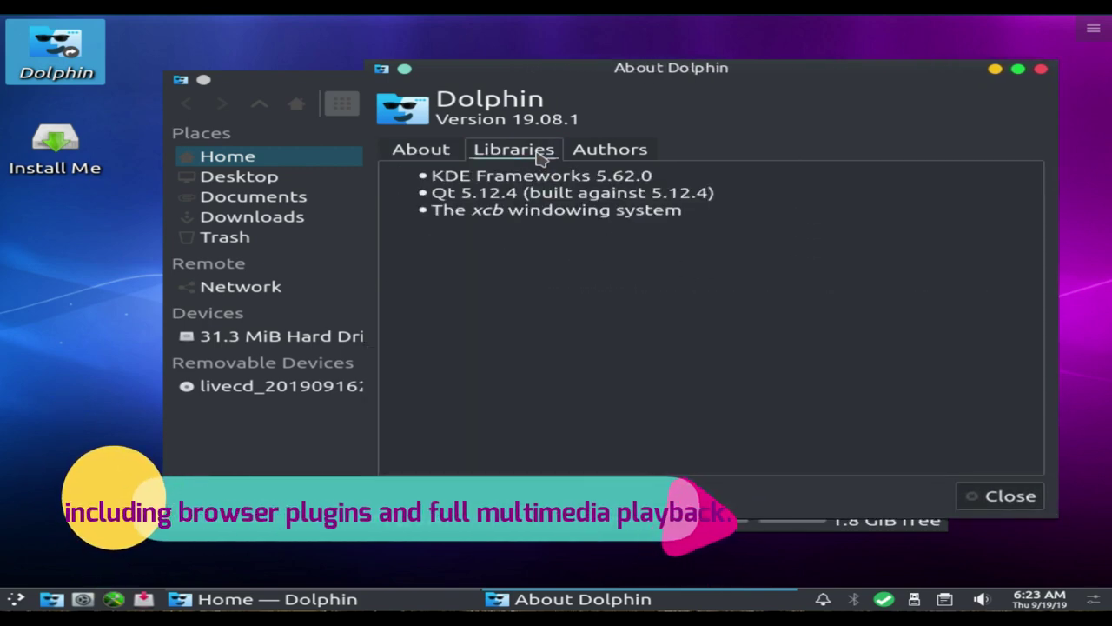
{"action": "left_click", "coordinate": [630, 152]}
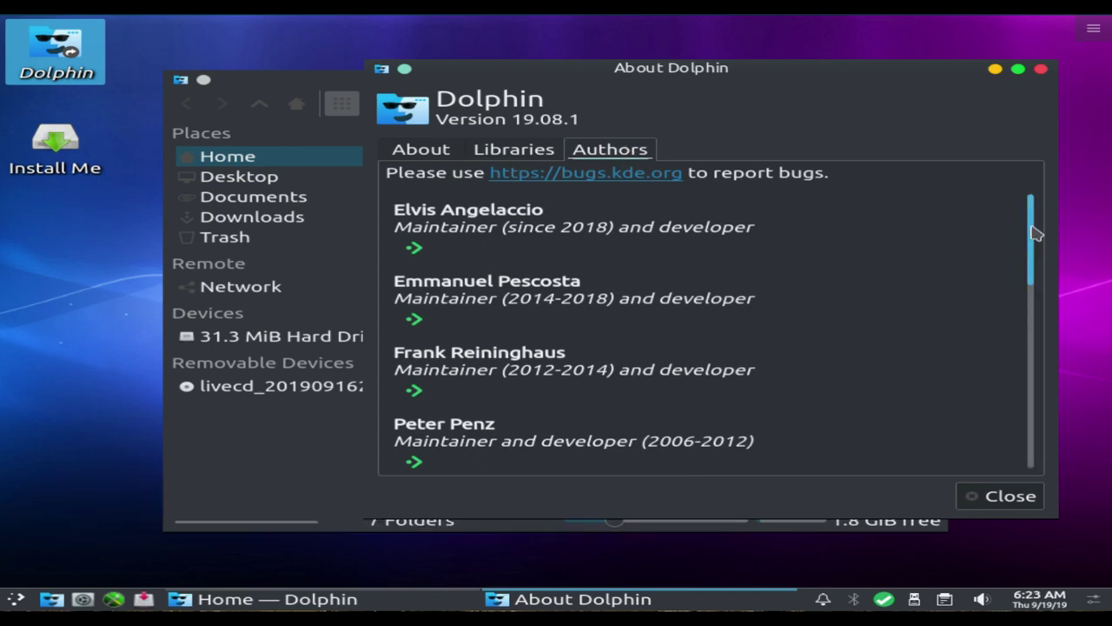
{"action": "left_click_drag", "start_coordinate": [1035, 230], "coordinate": [1035, 418]}
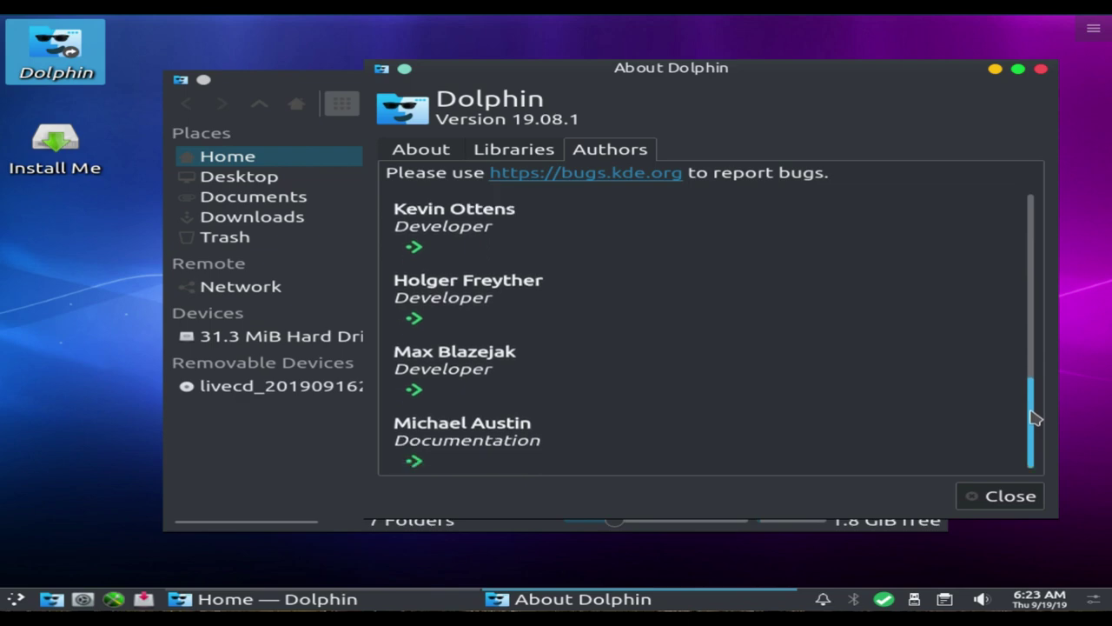
{"action": "left_click", "coordinate": [1031, 495]}
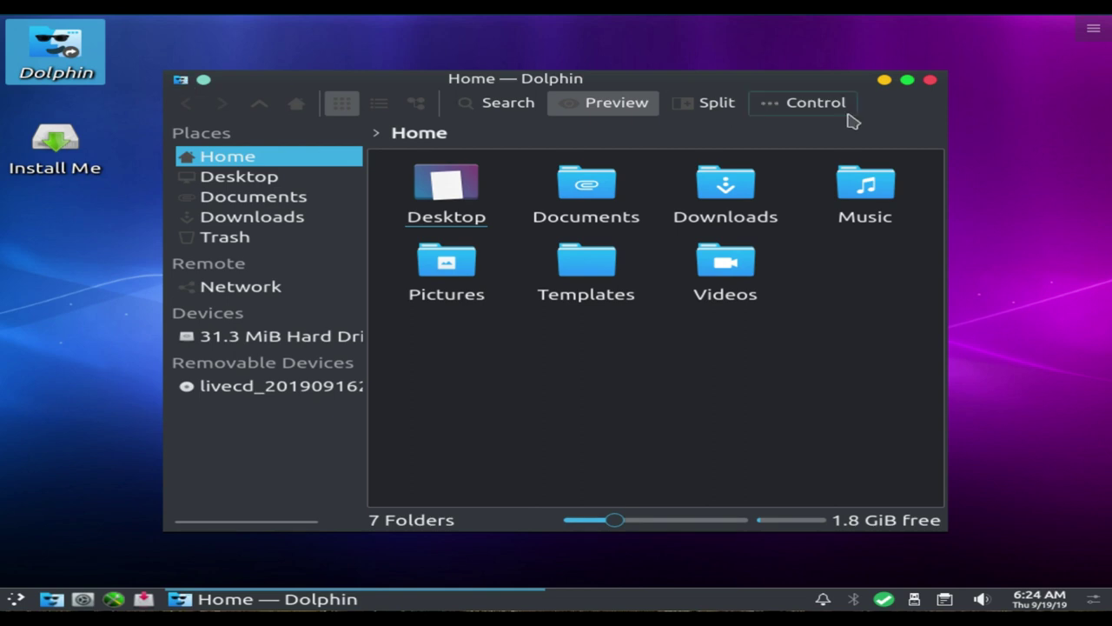
{"action": "left_click", "coordinate": [930, 80]}
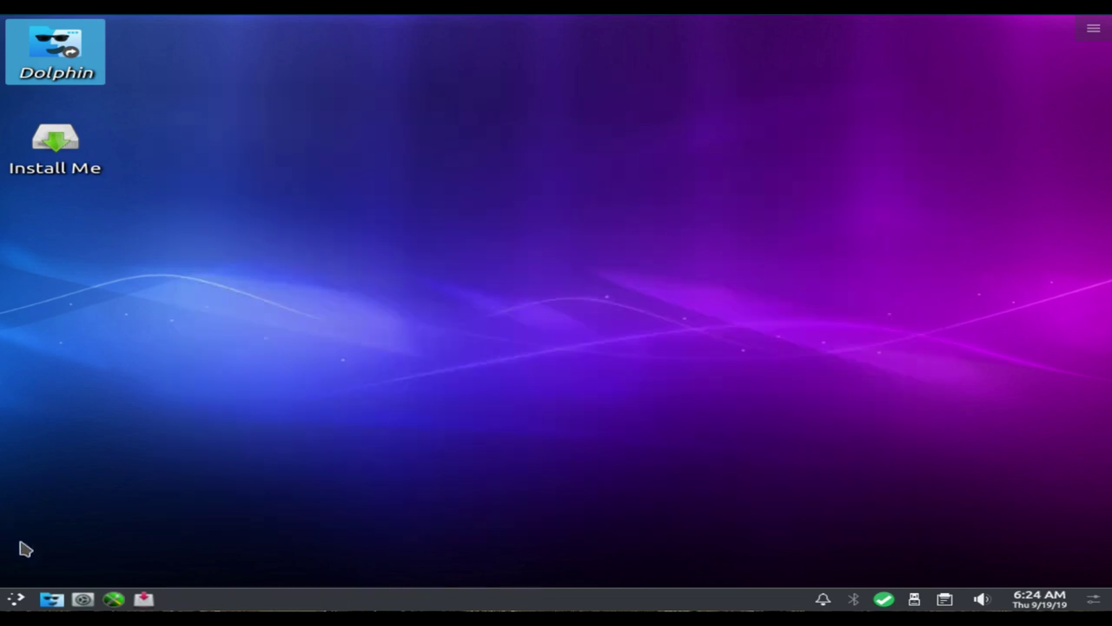
Step: Examine the installed applications by category from More Applications through Games, including the full list of games
{"action": "left_click", "coordinate": [17, 599]}
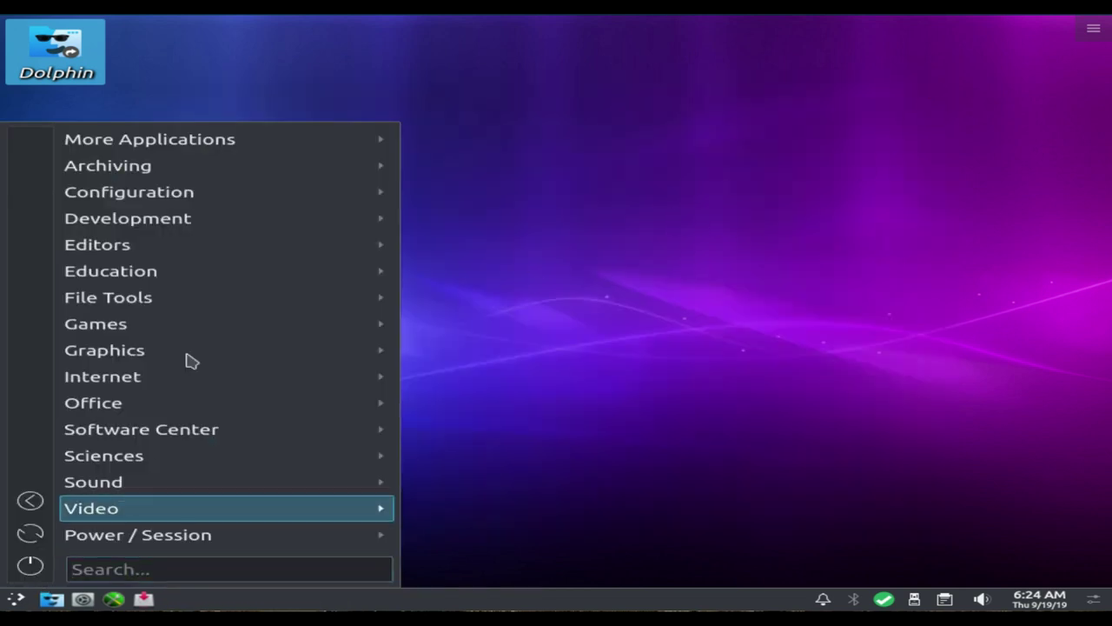
{"action": "mouse_move", "coordinate": [199, 139]}
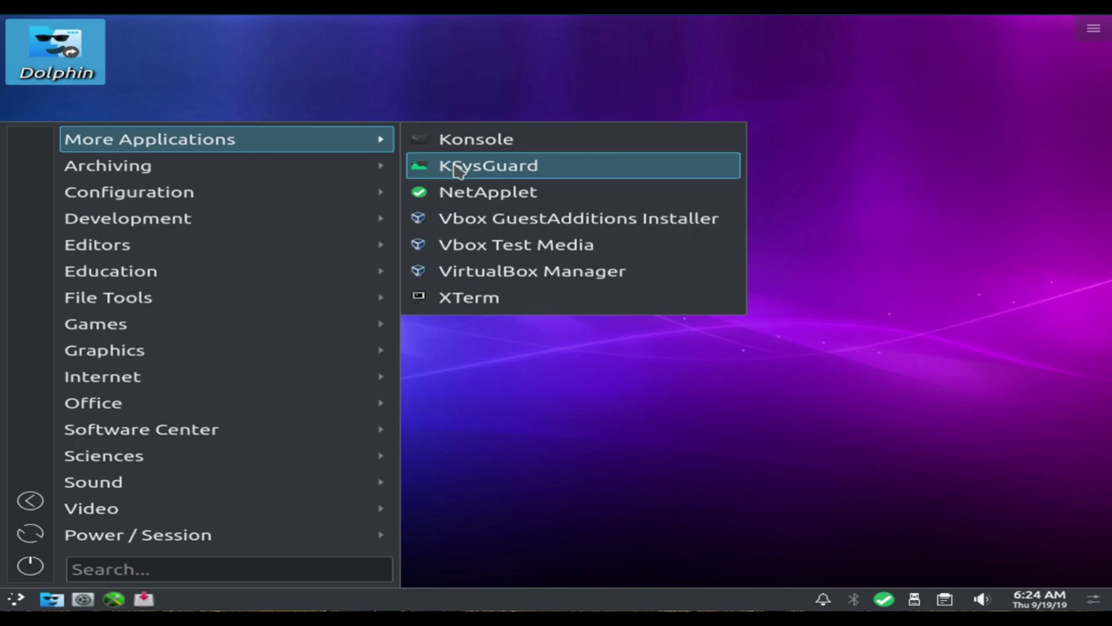
{"action": "mouse_move", "coordinate": [319, 169]}
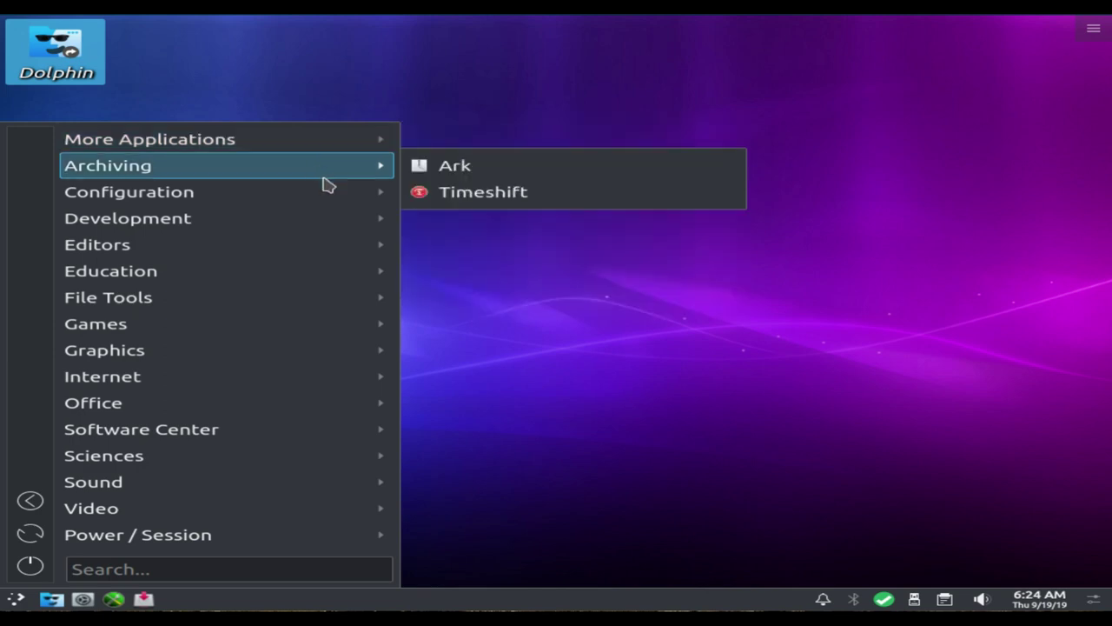
{"action": "mouse_move", "coordinate": [326, 199]}
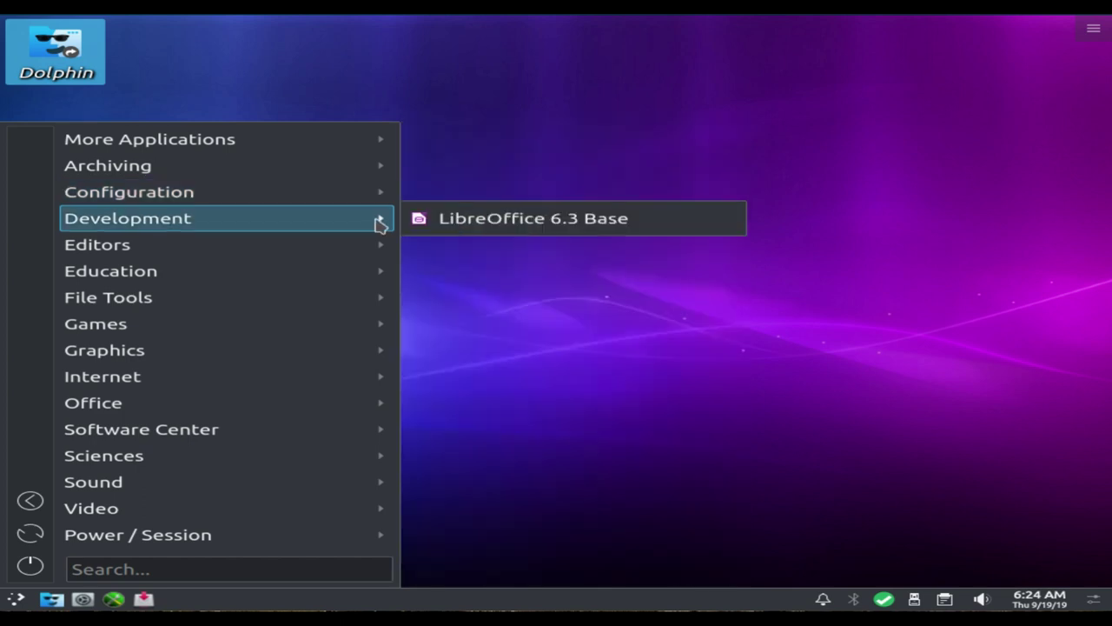
{"action": "mouse_move", "coordinate": [381, 250]}
{"action": "mouse_move", "coordinate": [369, 274]}
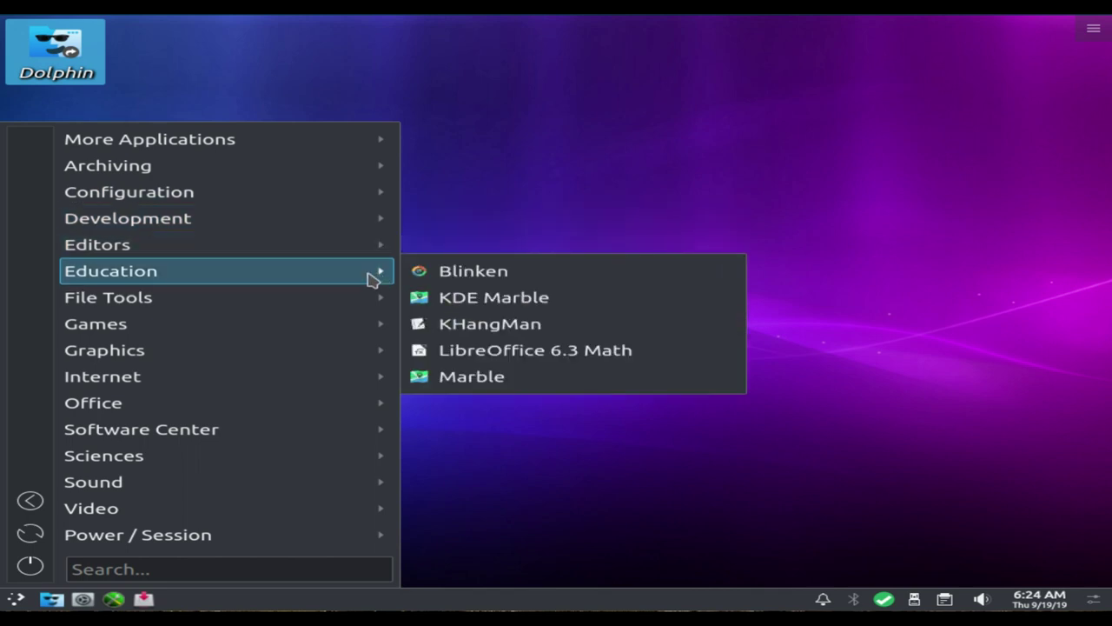
{"action": "mouse_move", "coordinate": [373, 302]}
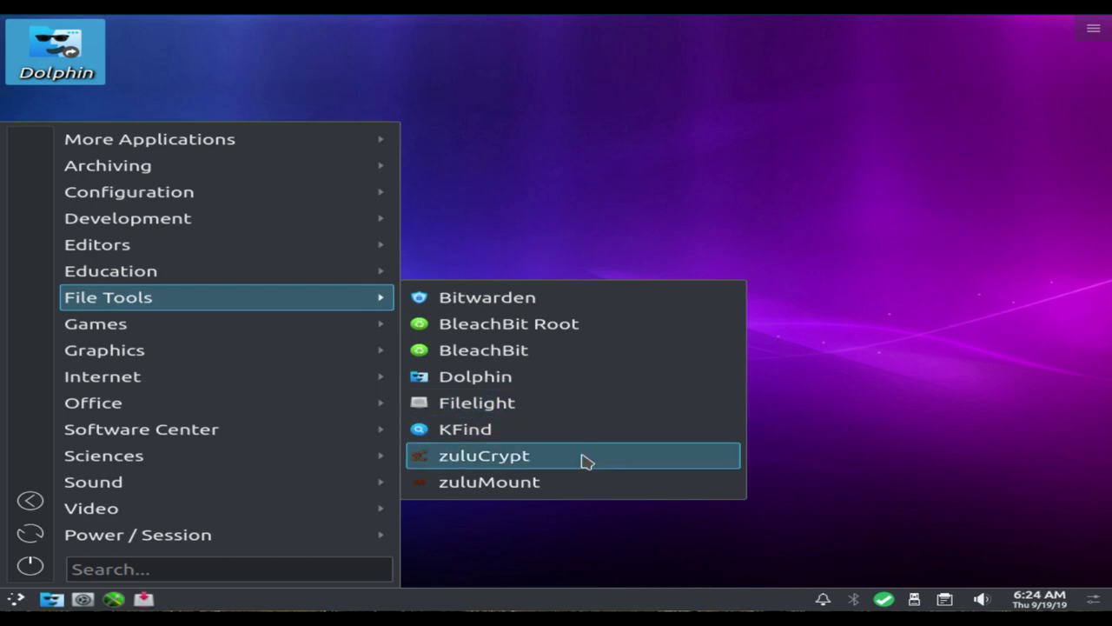
{"action": "mouse_move", "coordinate": [361, 335]}
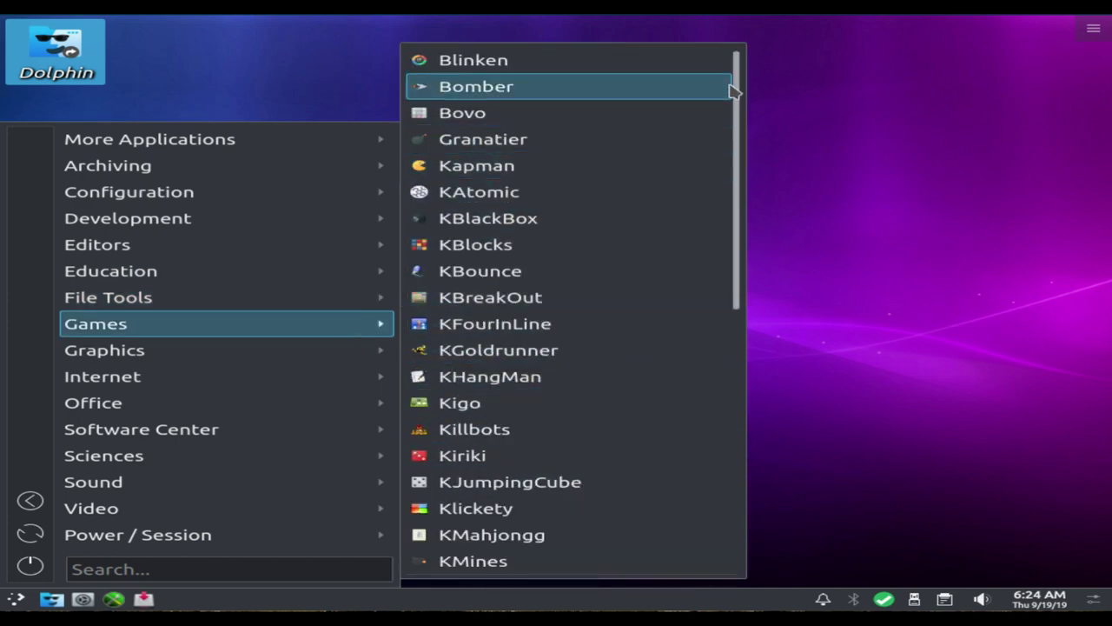
{"action": "left_click_drag", "start_coordinate": [737, 86], "coordinate": [733, 363]}
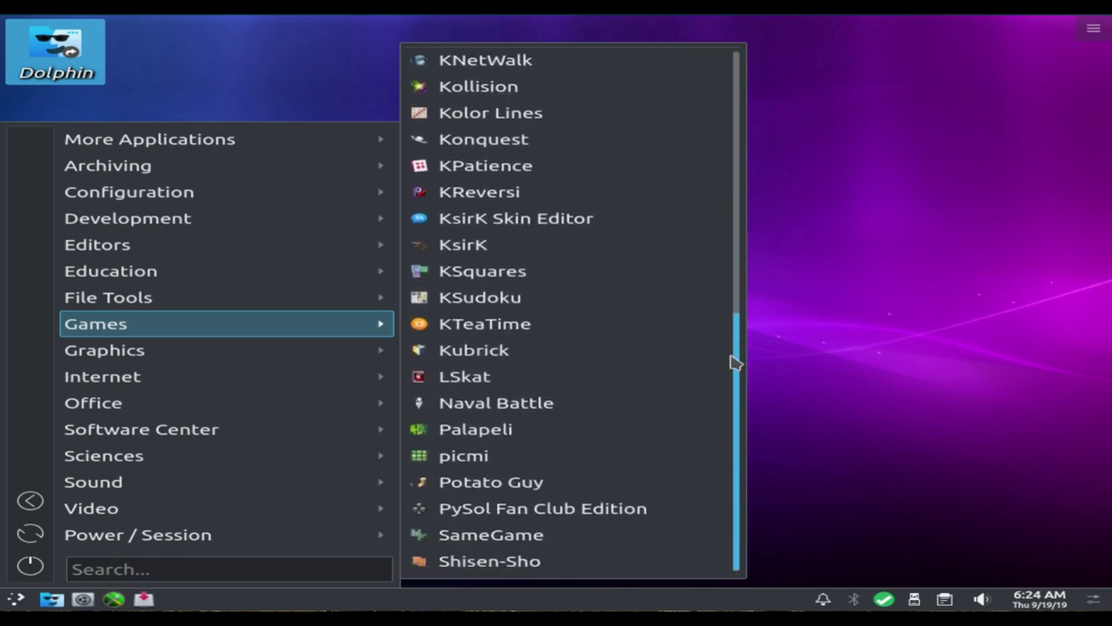
Step: Examine the remaining application categories from Graphics through Video and the Power / Session options, then close the application launcher
{"action": "mouse_move", "coordinate": [315, 358]}
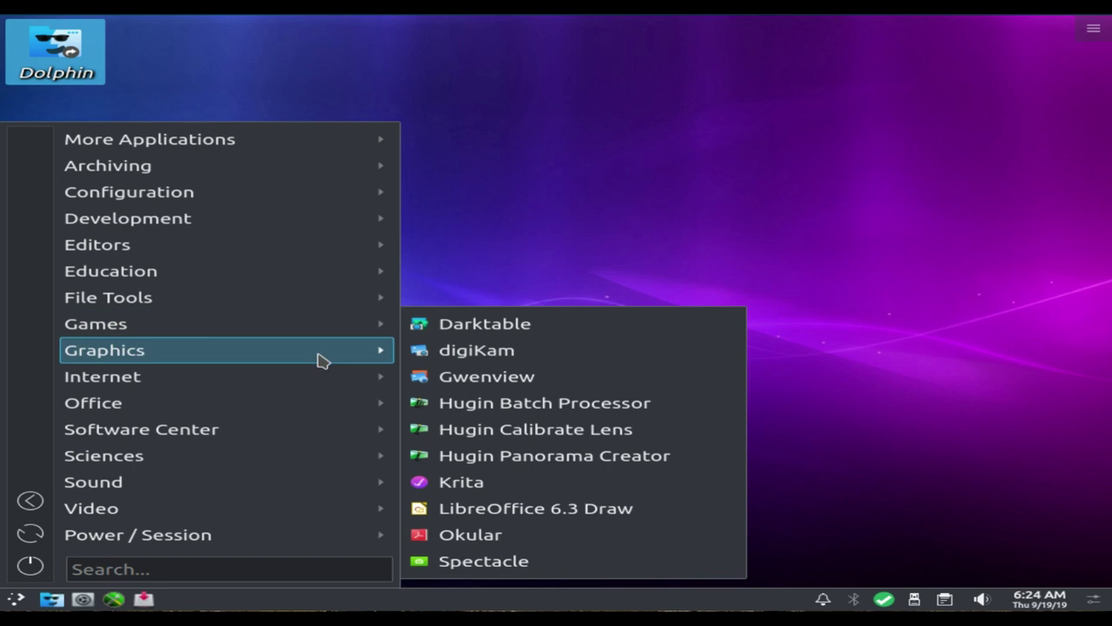
{"action": "mouse_move", "coordinate": [311, 384]}
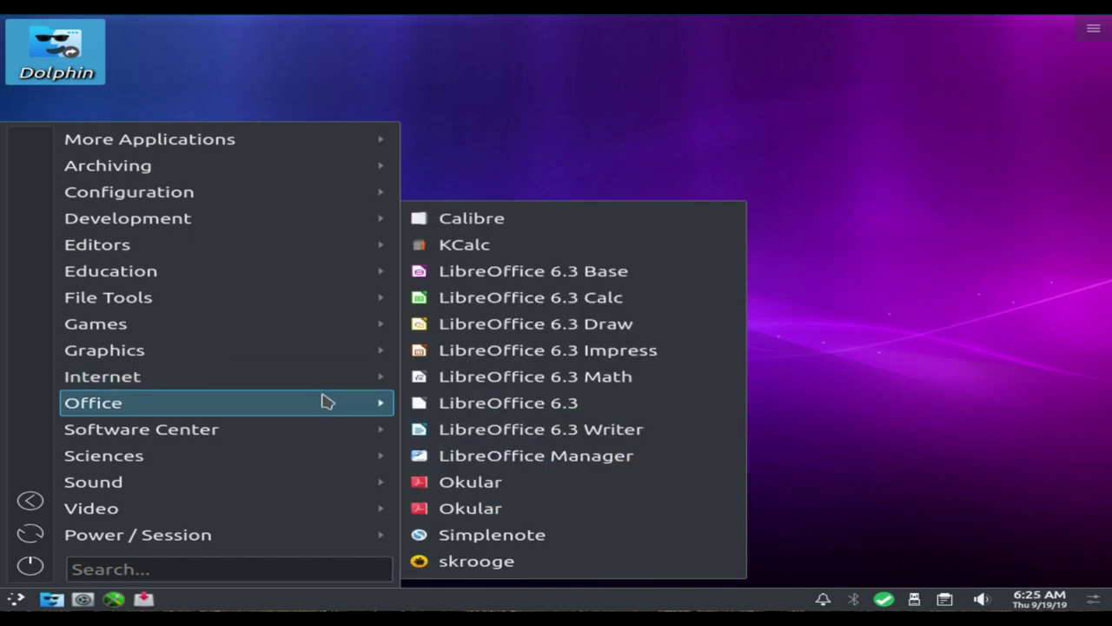
{"action": "mouse_move", "coordinate": [319, 432]}
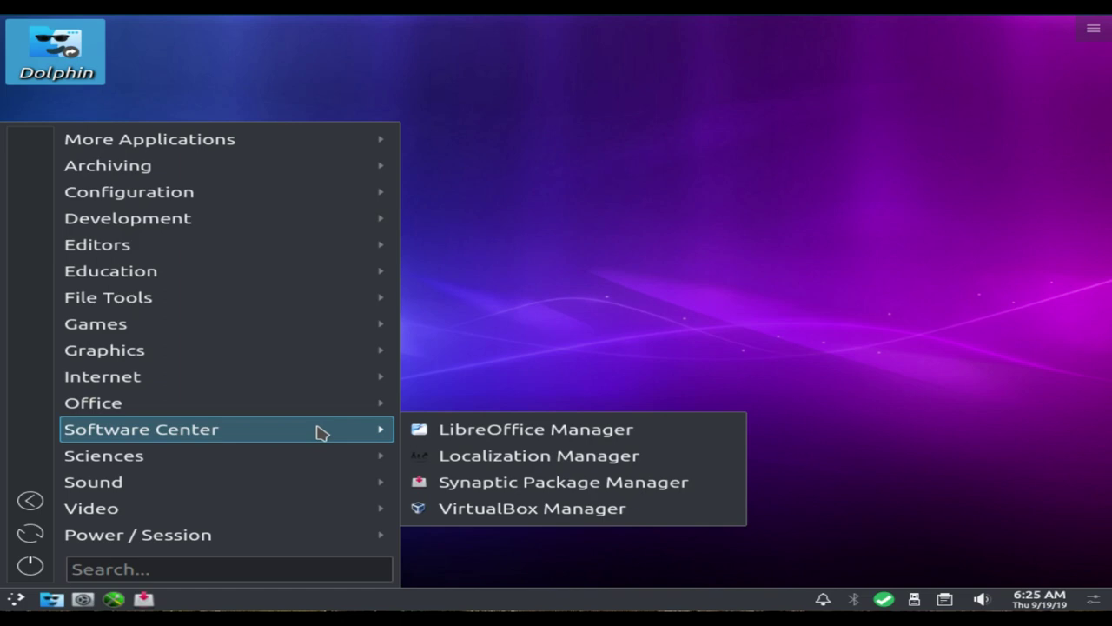
{"action": "mouse_move", "coordinate": [320, 455]}
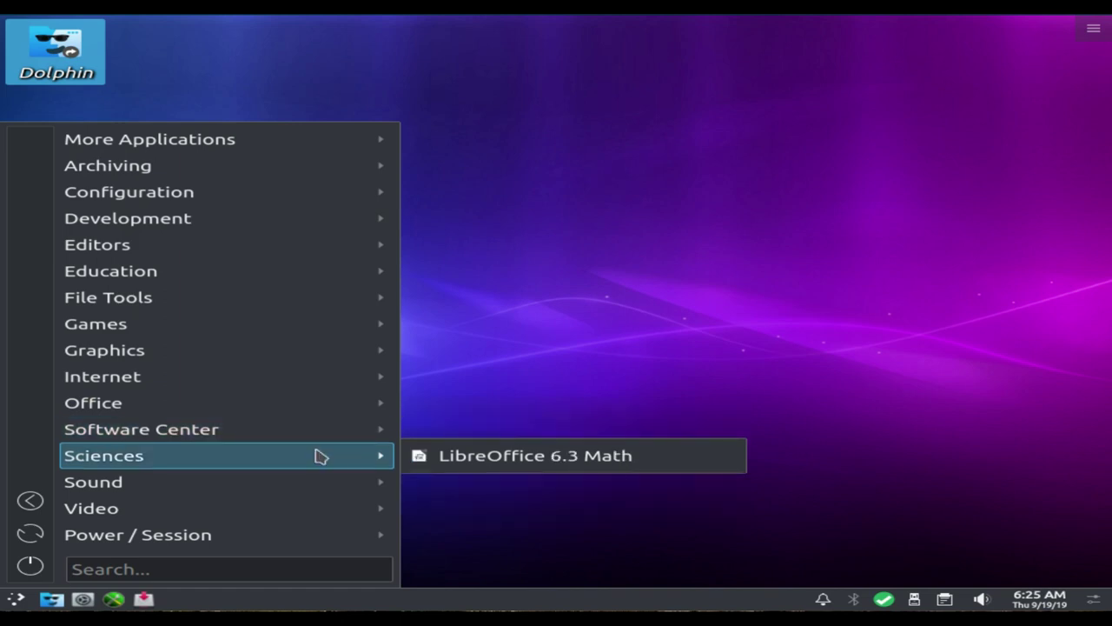
{"action": "mouse_move", "coordinate": [322, 482]}
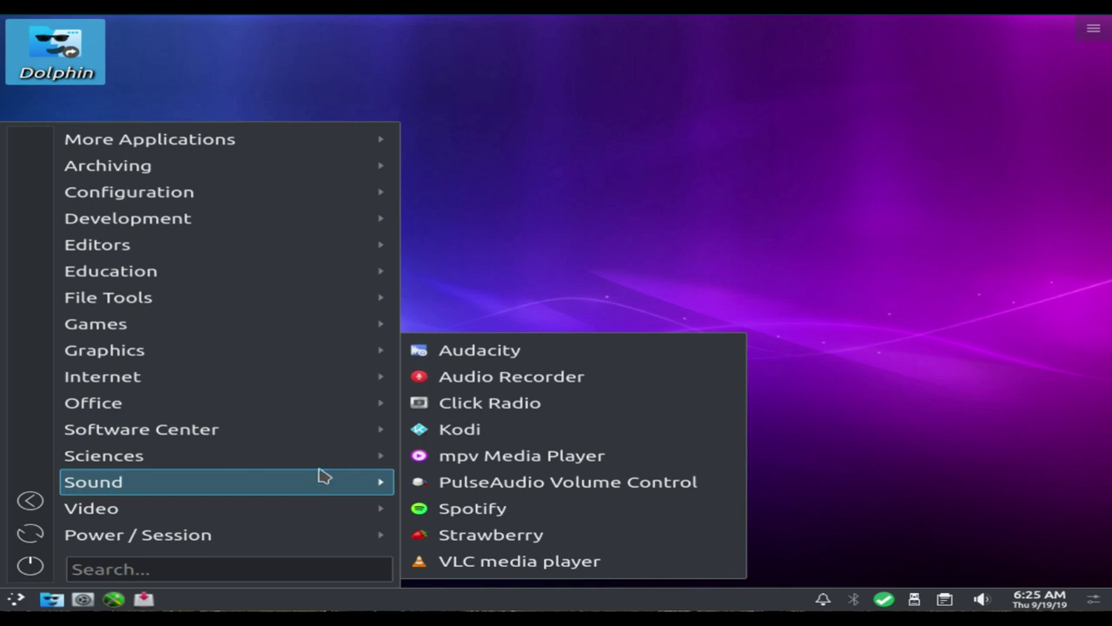
{"action": "mouse_move", "coordinate": [333, 510]}
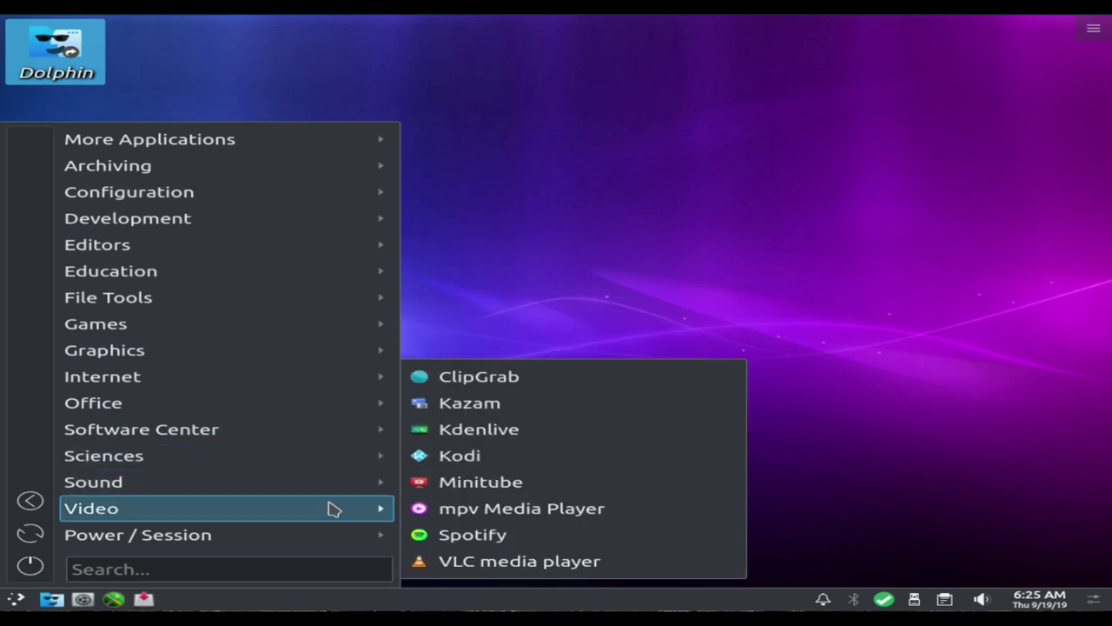
{"action": "mouse_move", "coordinate": [334, 534]}
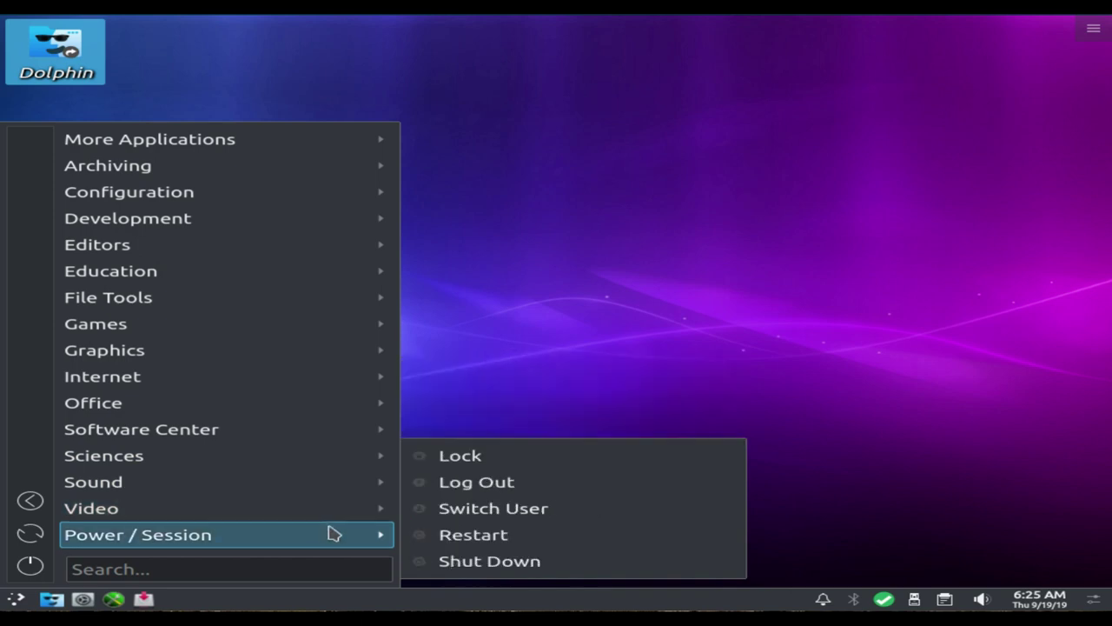
{"action": "left_click", "coordinate": [497, 342]}
Step: Open the desktop configuration, enlarge its window to nearly fill the desktop, and look over the available wallpapers
{"action": "right_click", "coordinate": [349, 216]}
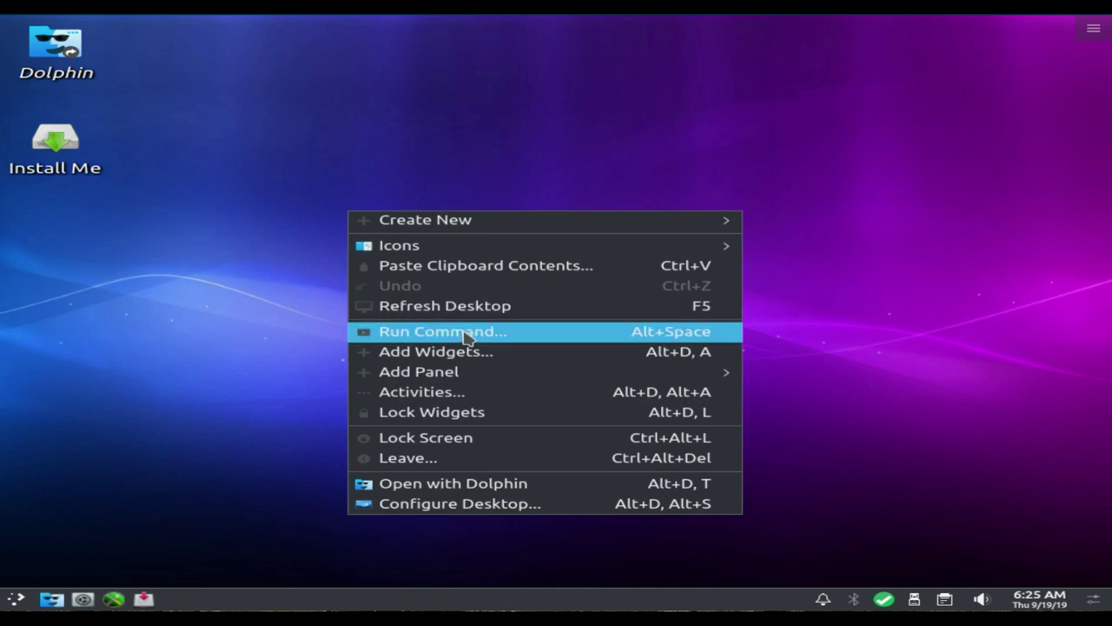
{"action": "mouse_move", "coordinate": [442, 252]}
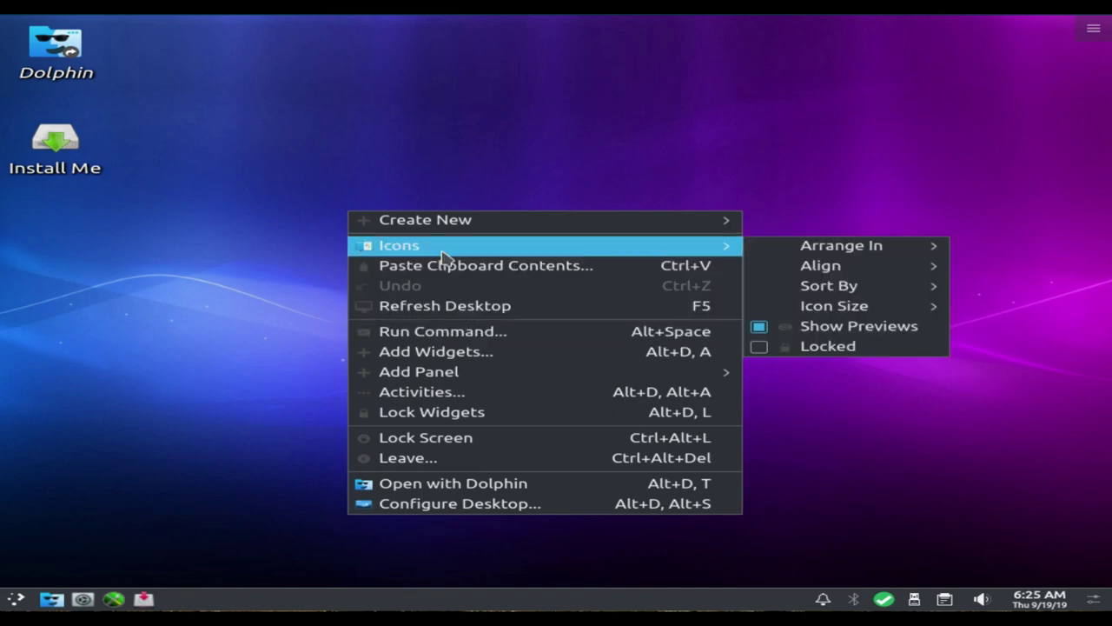
{"action": "left_click", "coordinate": [461, 504]}
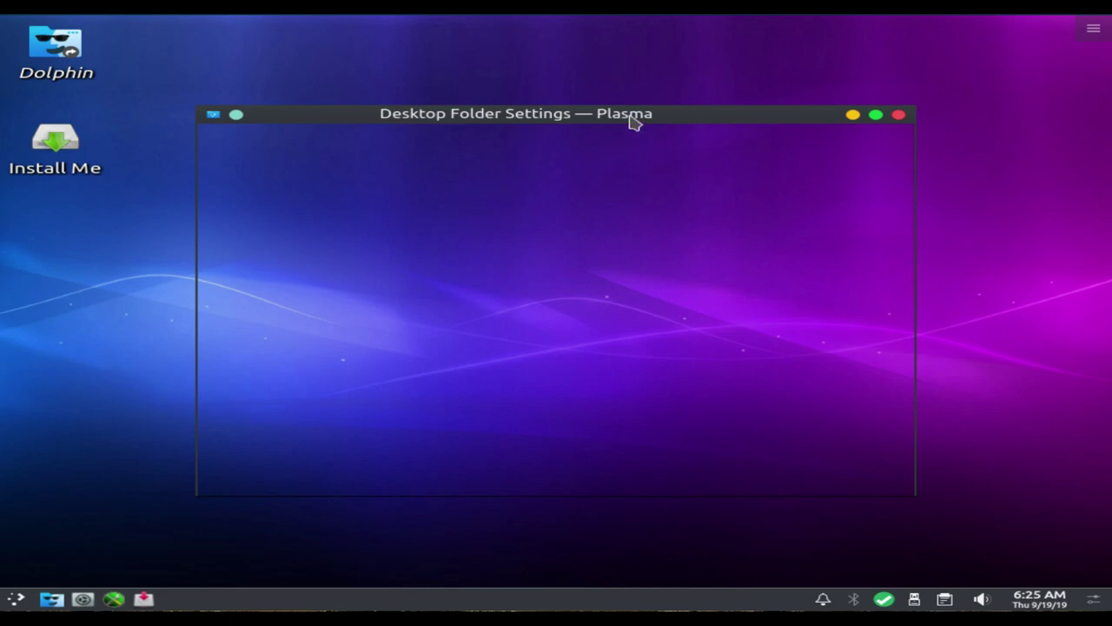
{"action": "left_click_drag", "start_coordinate": [634, 119], "coordinate": [653, 43]}
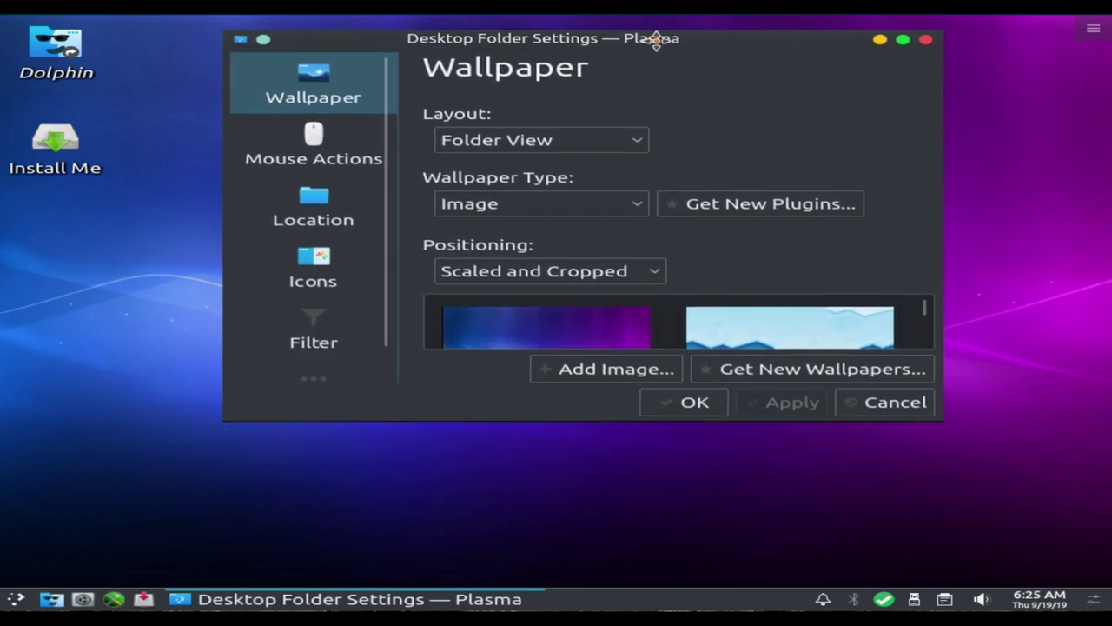
{"action": "left_click_drag", "start_coordinate": [942, 419], "coordinate": [1102, 575]}
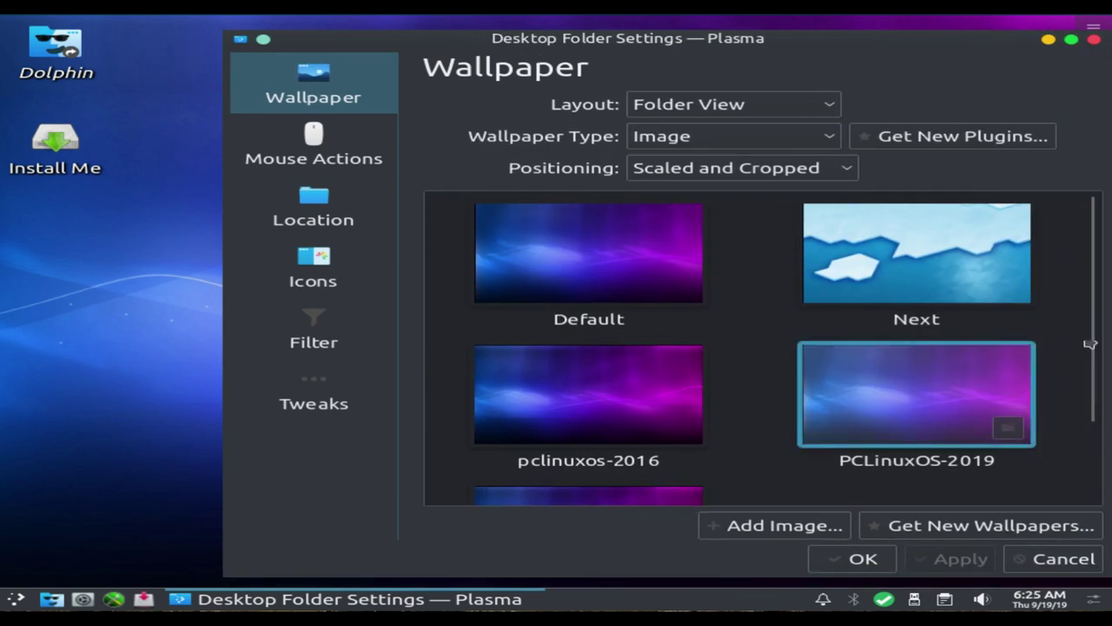
{"action": "left_click_drag", "start_coordinate": [1100, 304], "coordinate": [1096, 277]}
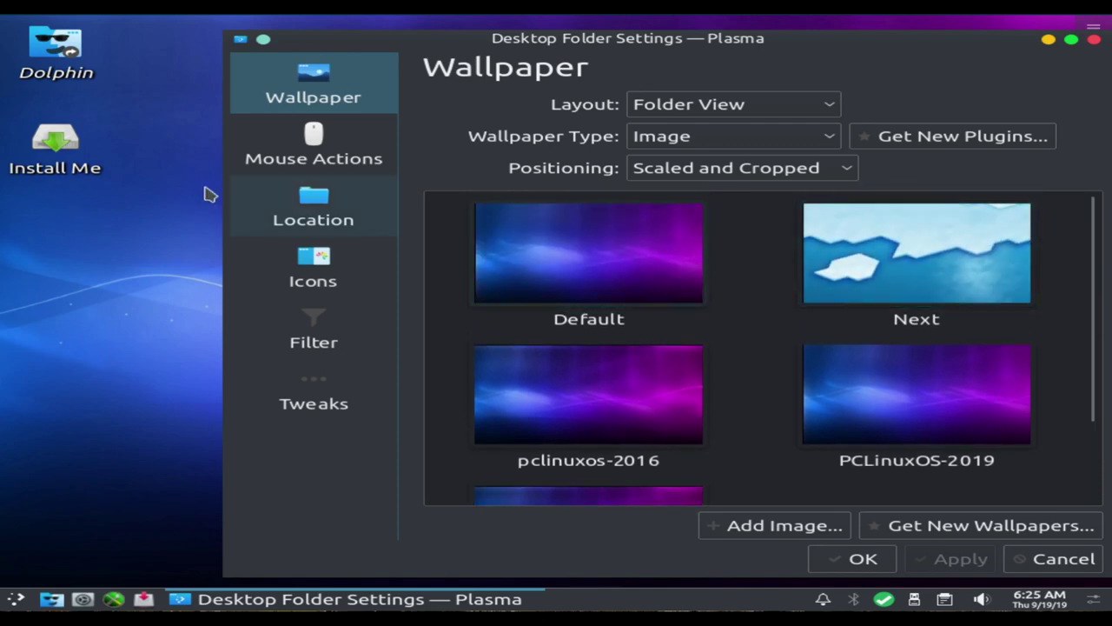
Step: Review the Mouse Actions, Location, Icons, Filter and Tweaks desktop settings, then close the settings window without changing anything
{"action": "left_click", "coordinate": [314, 148]}
{"action": "left_click", "coordinate": [330, 207]}
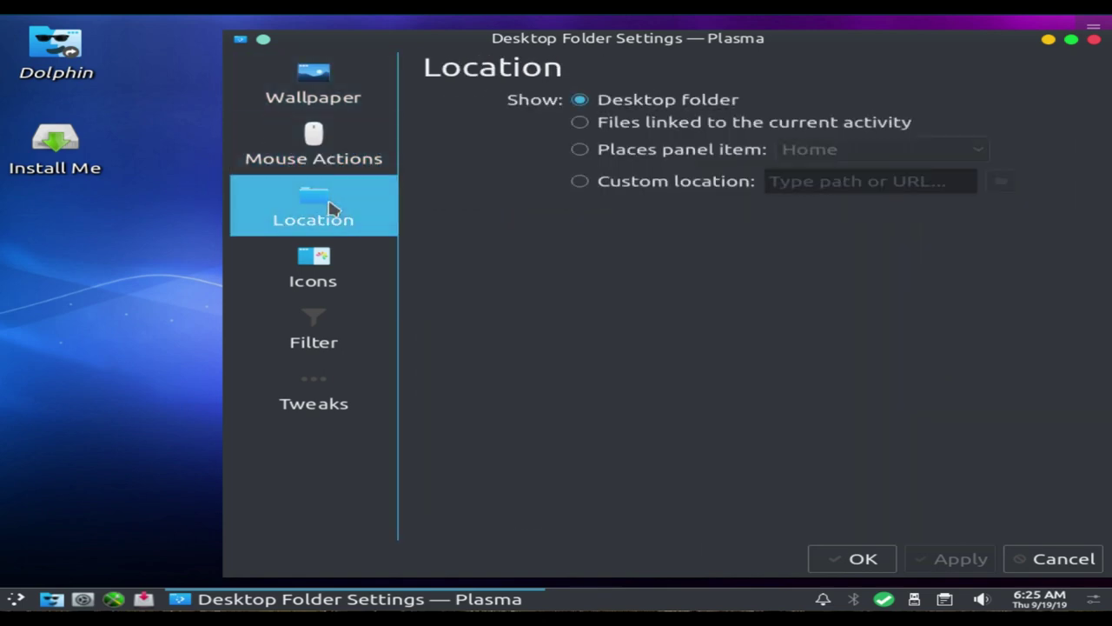
{"action": "left_click", "coordinate": [329, 263]}
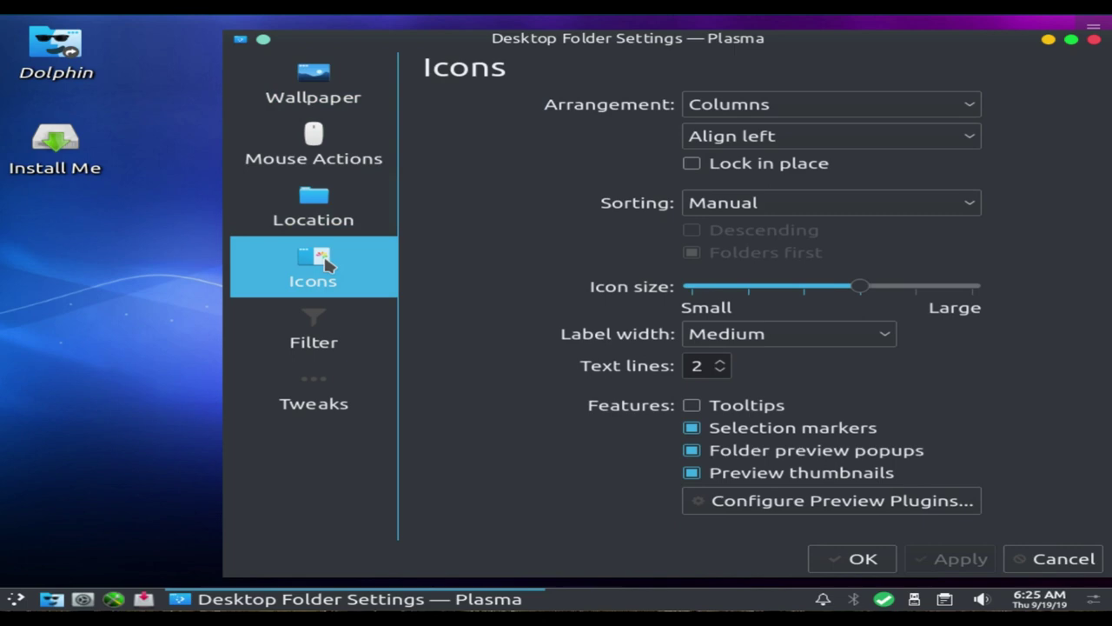
{"action": "left_click", "coordinate": [333, 315]}
{"action": "left_click", "coordinate": [333, 391]}
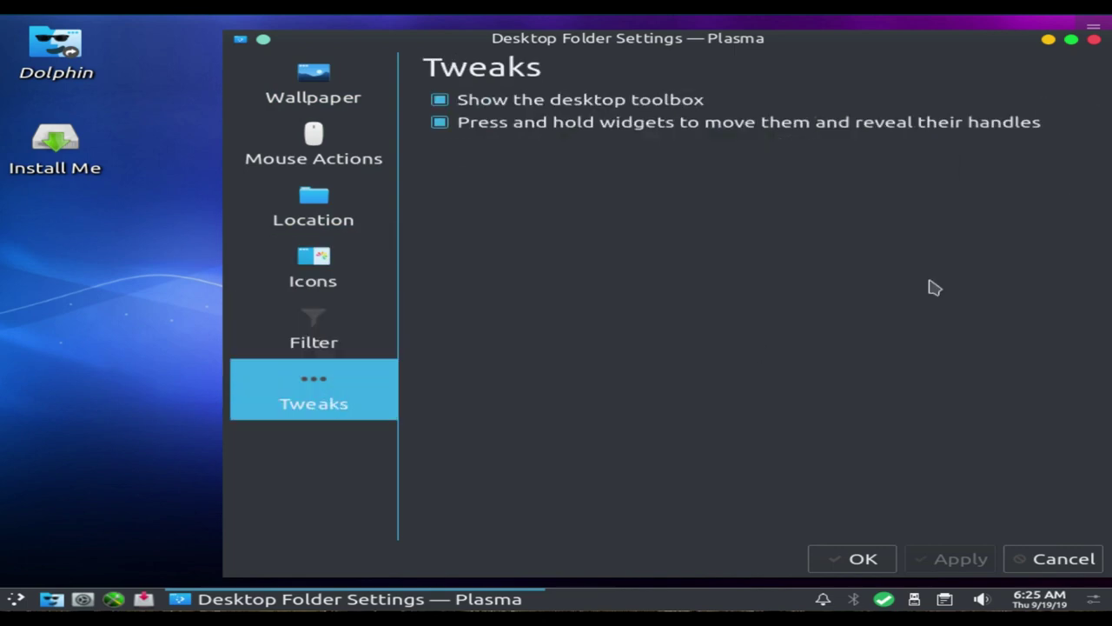
{"action": "left_click", "coordinate": [1093, 40]}
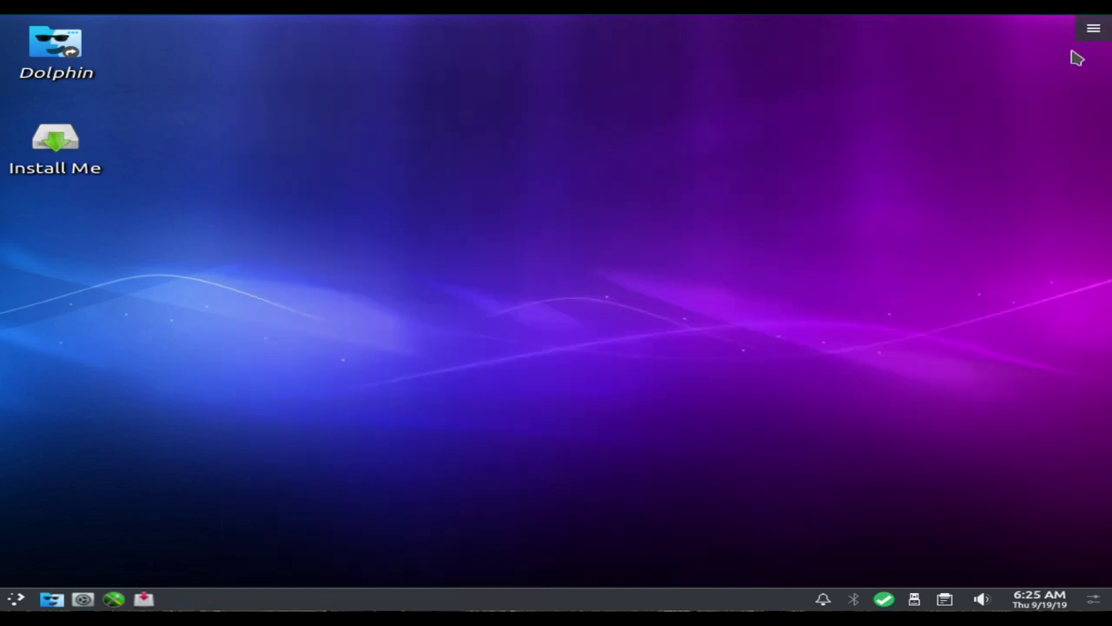
Step: Open KSysGuard from More Applications, check the System Load graphs for CPU, memory and network, and close System Monitor
{"action": "left_click", "coordinate": [21, 598]}
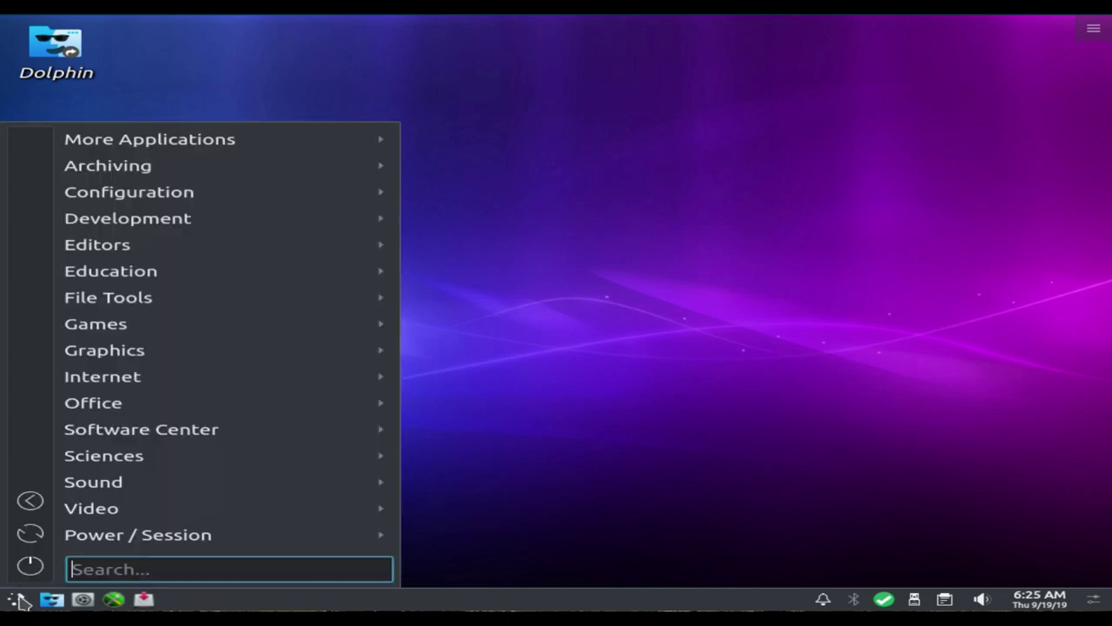
{"action": "mouse_move", "coordinate": [114, 429]}
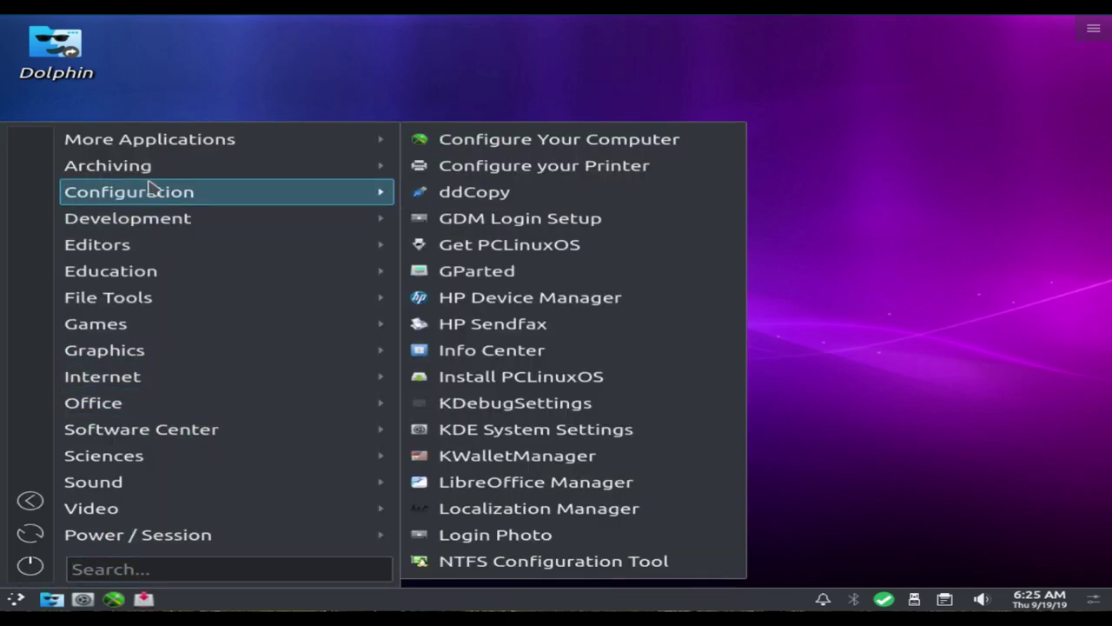
{"action": "mouse_move", "coordinate": [193, 148]}
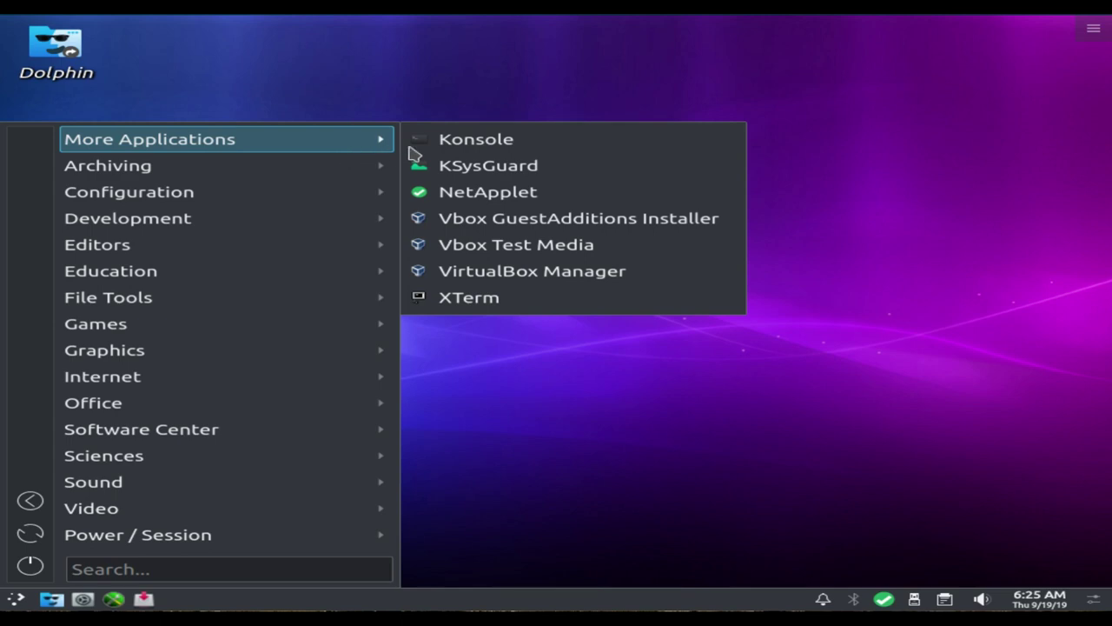
{"action": "left_click", "coordinate": [417, 166]}
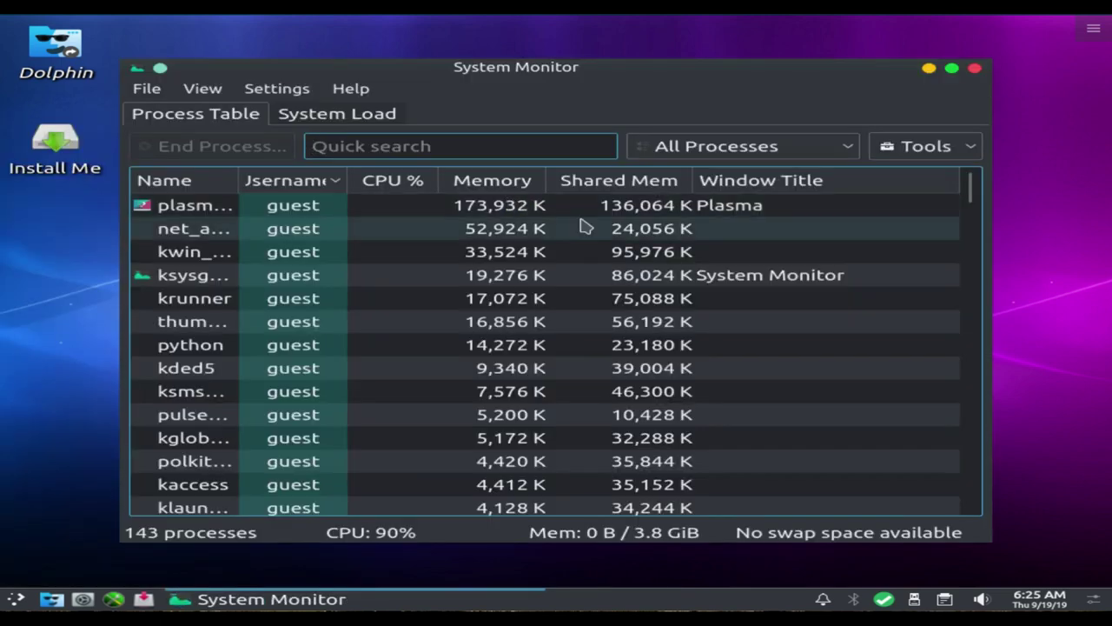
{"action": "left_click", "coordinate": [339, 118]}
{"action": "mouse_move", "coordinate": [919, 310]}
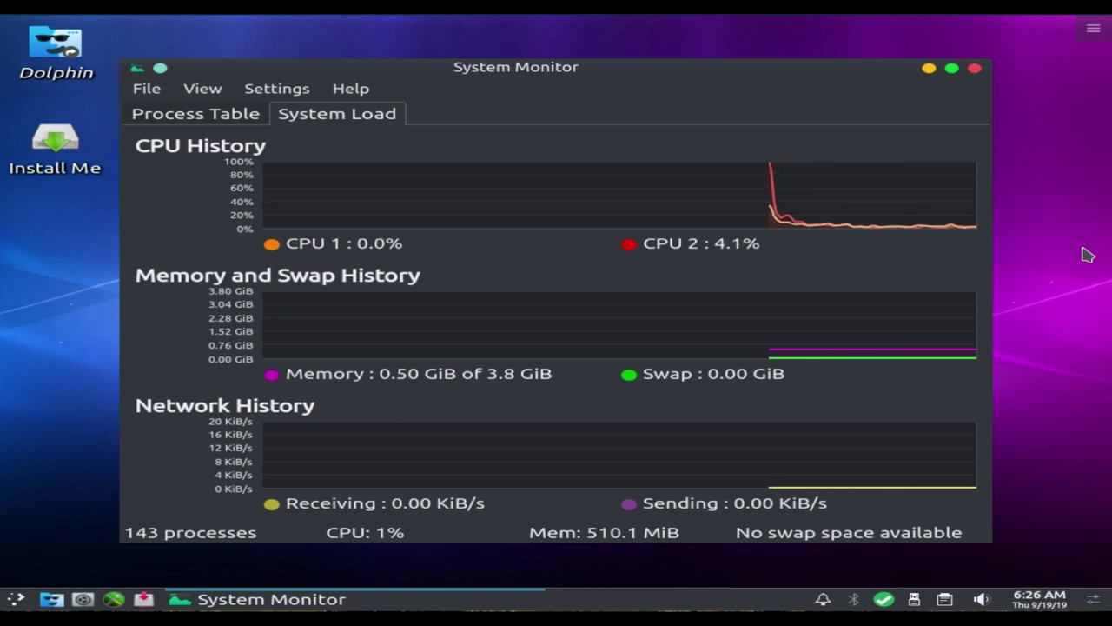
{"action": "left_click", "coordinate": [977, 68]}
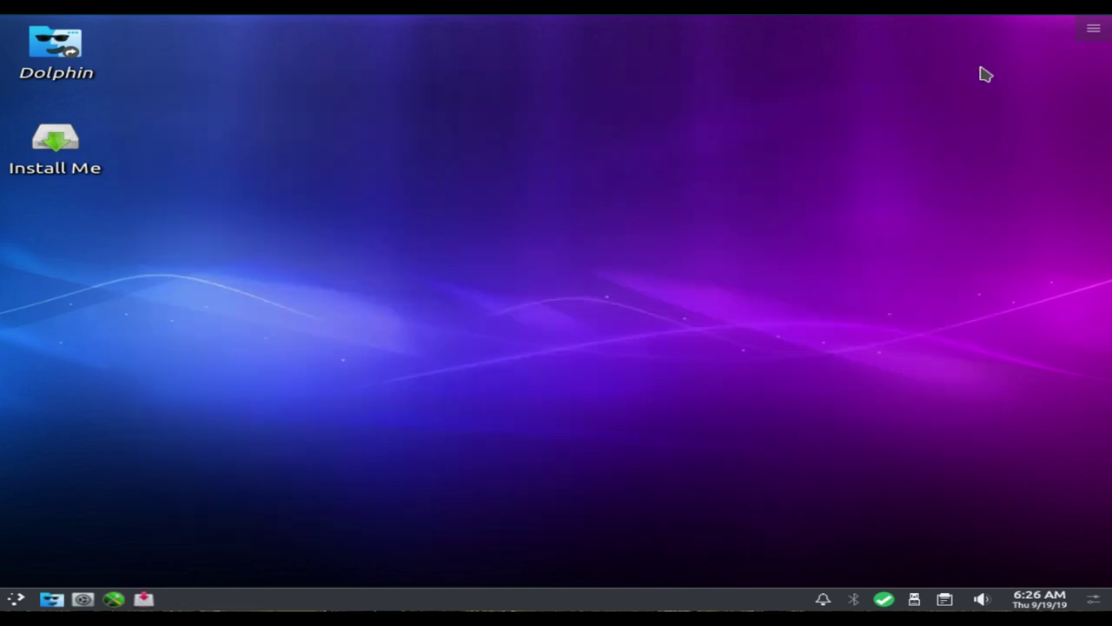
{"action": "right_click", "coordinate": [480, 155]}
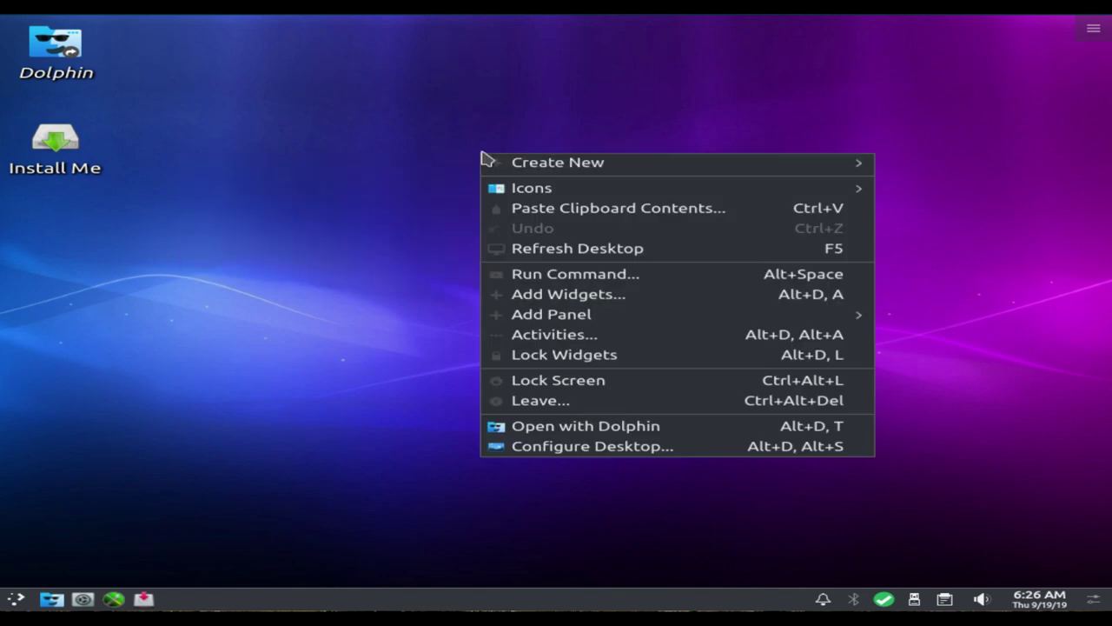
{"action": "left_click", "coordinate": [491, 111]}
Step: Search the application launcher for "ko" and launch Konsole
{"action": "left_click", "coordinate": [17, 600]}
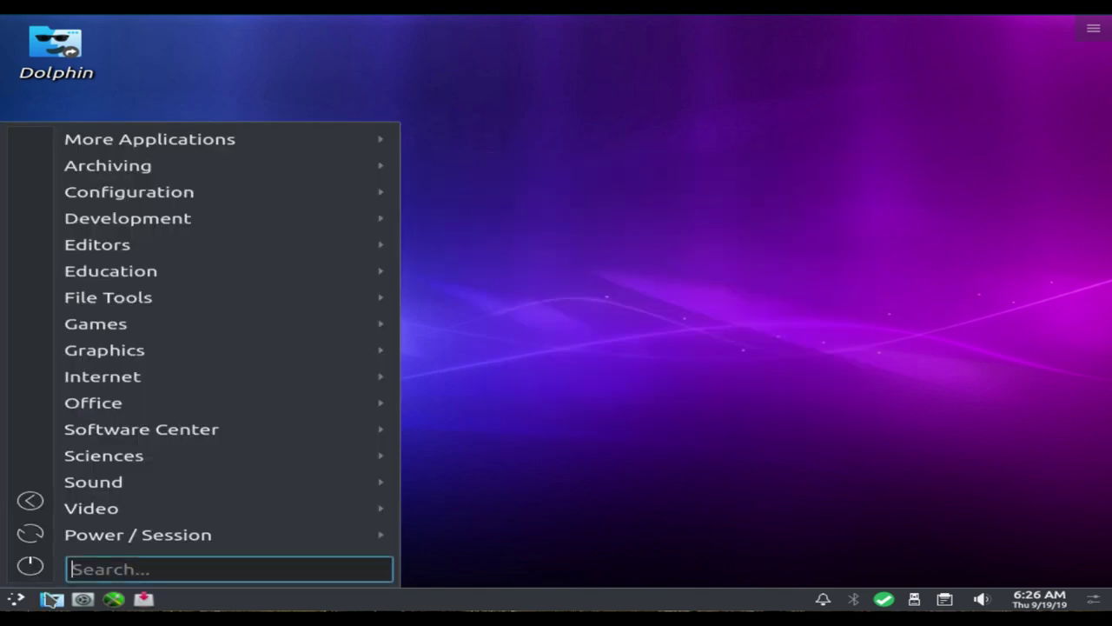
{"action": "type", "text": "ko"}
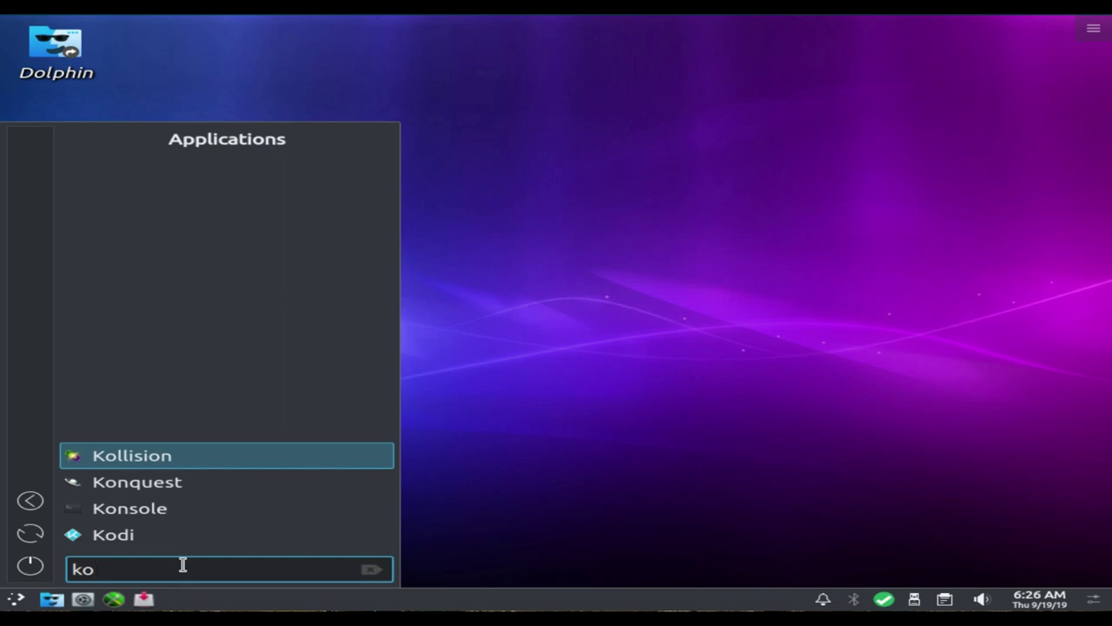
{"action": "left_click", "coordinate": [179, 511]}
Step: Open the About Konsole information, enlarge its window, review the Libraries, Authors and Thanks To sections, and close it
{"action": "left_click", "coordinate": [598, 137]}
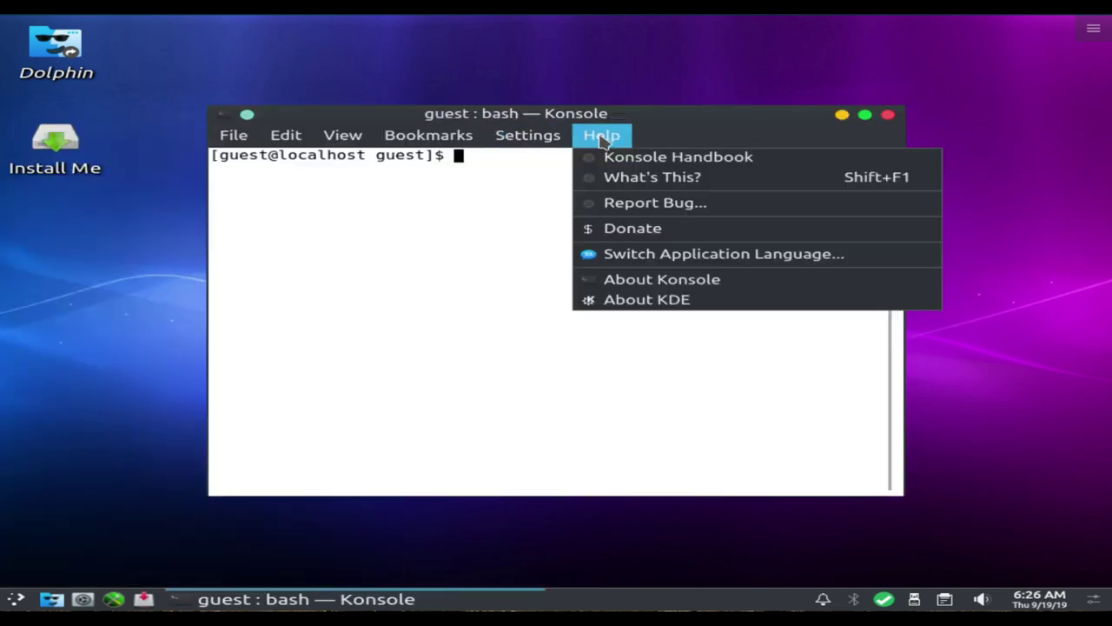
{"action": "left_click", "coordinate": [652, 280]}
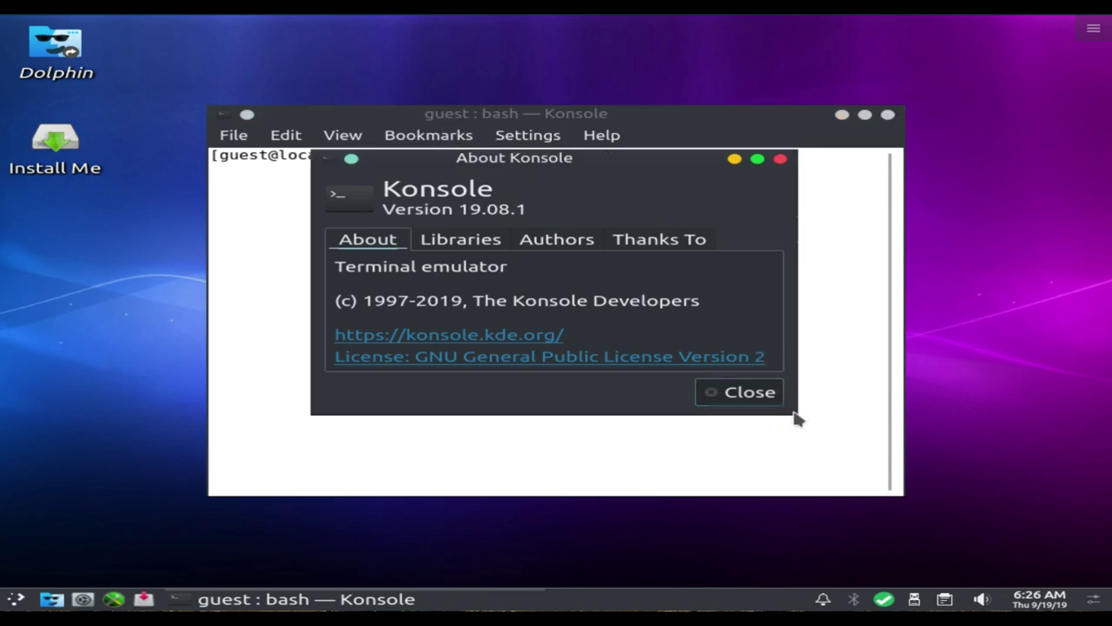
{"action": "left_click_drag", "start_coordinate": [796, 412], "coordinate": [1013, 510]}
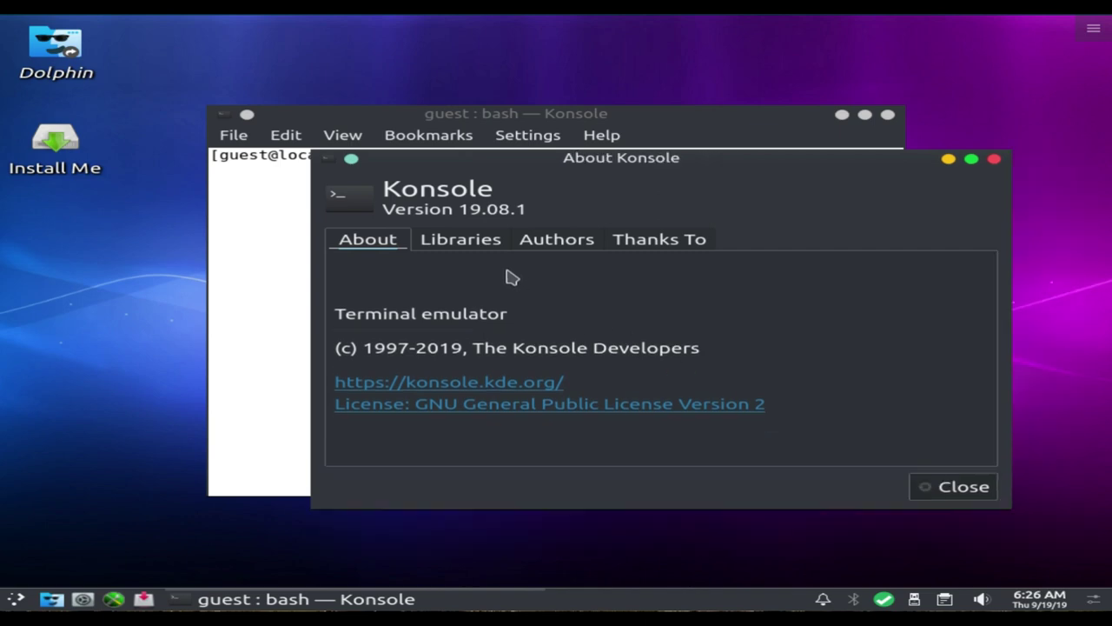
{"action": "left_click", "coordinate": [486, 243]}
{"action": "left_click", "coordinate": [559, 243]}
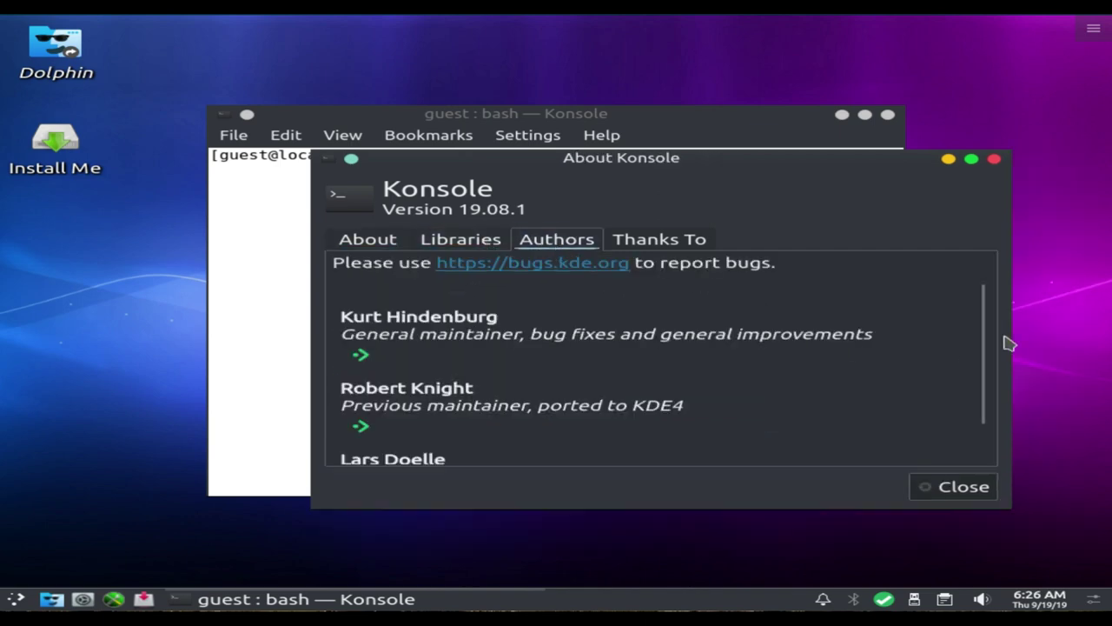
{"action": "mouse_move", "coordinate": [991, 319]}
{"action": "left_mouse_down"}
{"action": "mouse_move", "coordinate": [993, 351]}
{"action": "mouse_move", "coordinate": [991, 310]}
{"action": "left_mouse_up"}
{"action": "left_click", "coordinate": [695, 239]}
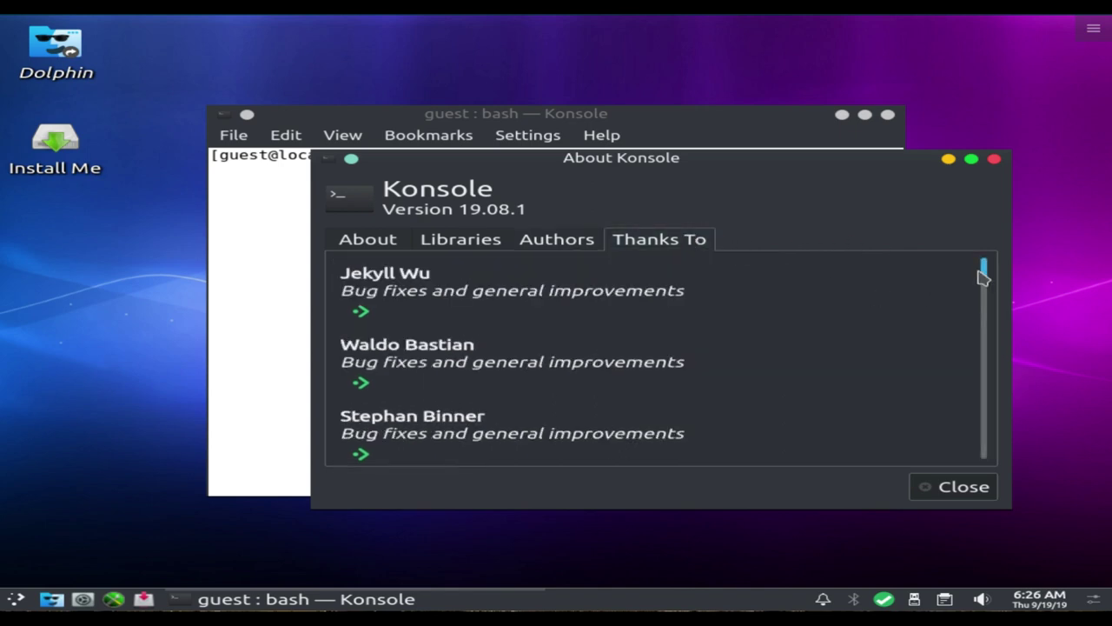
{"action": "left_click_drag", "start_coordinate": [987, 273], "coordinate": [1001, 345]}
{"action": "left_click_drag", "start_coordinate": [1006, 347], "coordinate": [1035, 457]}
{"action": "left_click", "coordinate": [985, 491]}
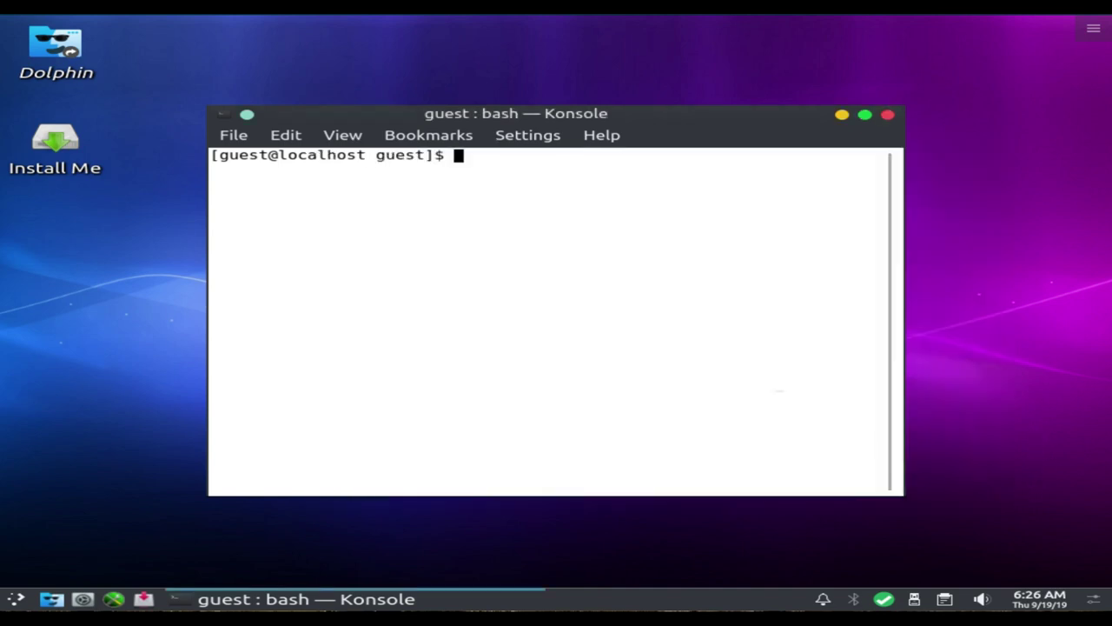
Step: Query the system and kernel information in the terminal with uname -a and uname -r
{"action": "type", "text": "uname -a"}
{"action": "key", "text": "Return"}
{"action": "type", "text": "uname -r"}
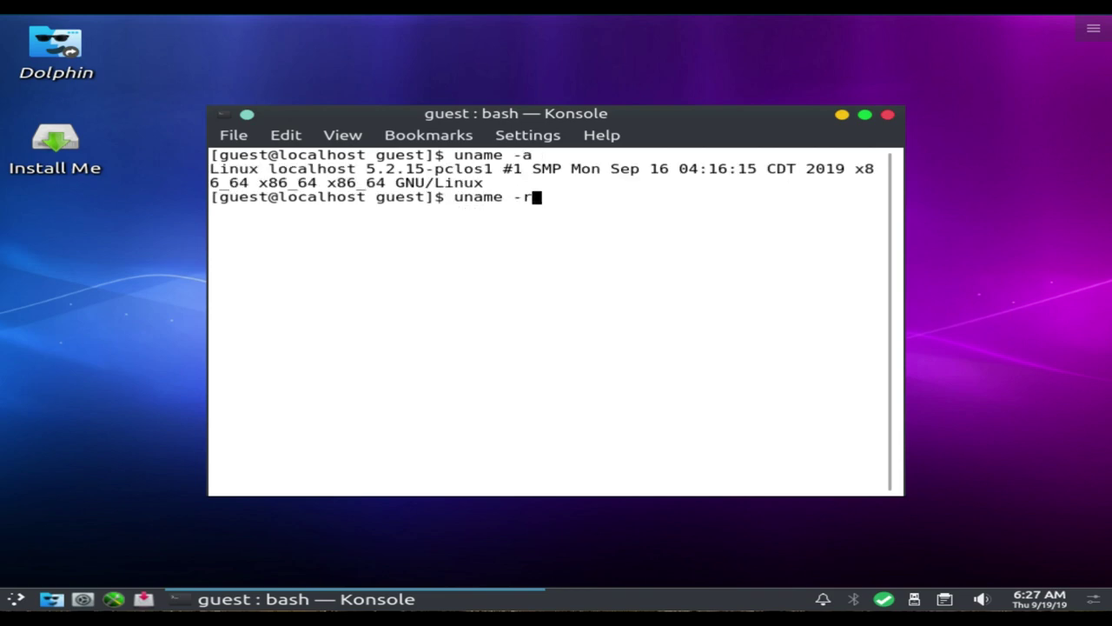
{"action": "key", "text": "Return"}
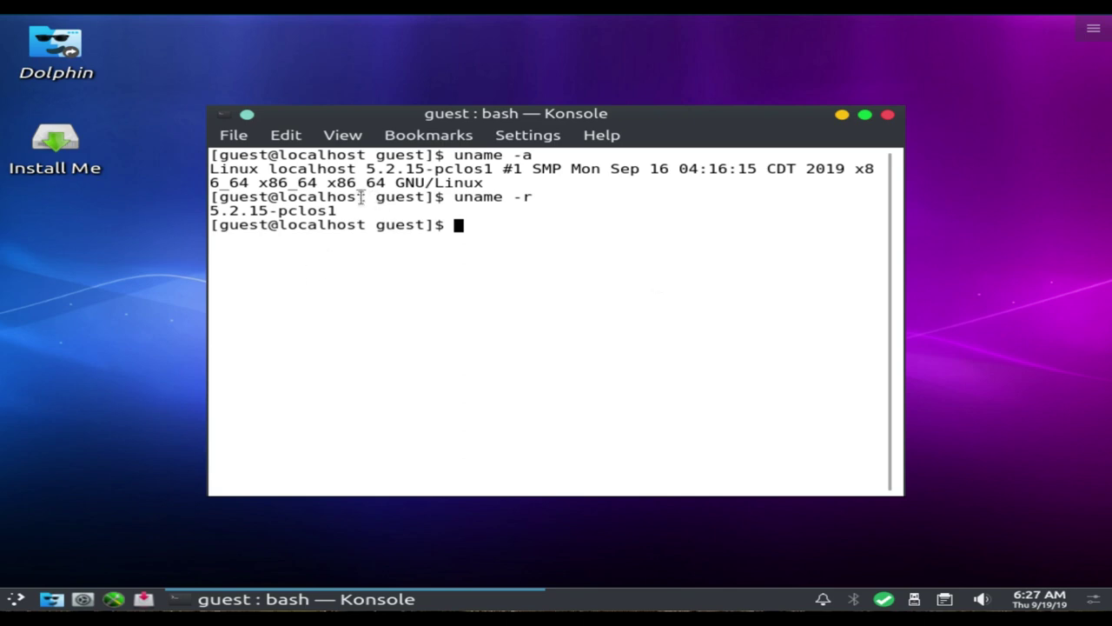
Step: Highlight only the kernel release line output by uname -r, move the terminal window higher on the desktop, and close it
{"action": "left_click_drag", "start_coordinate": [352, 217], "coordinate": [197, 216]}
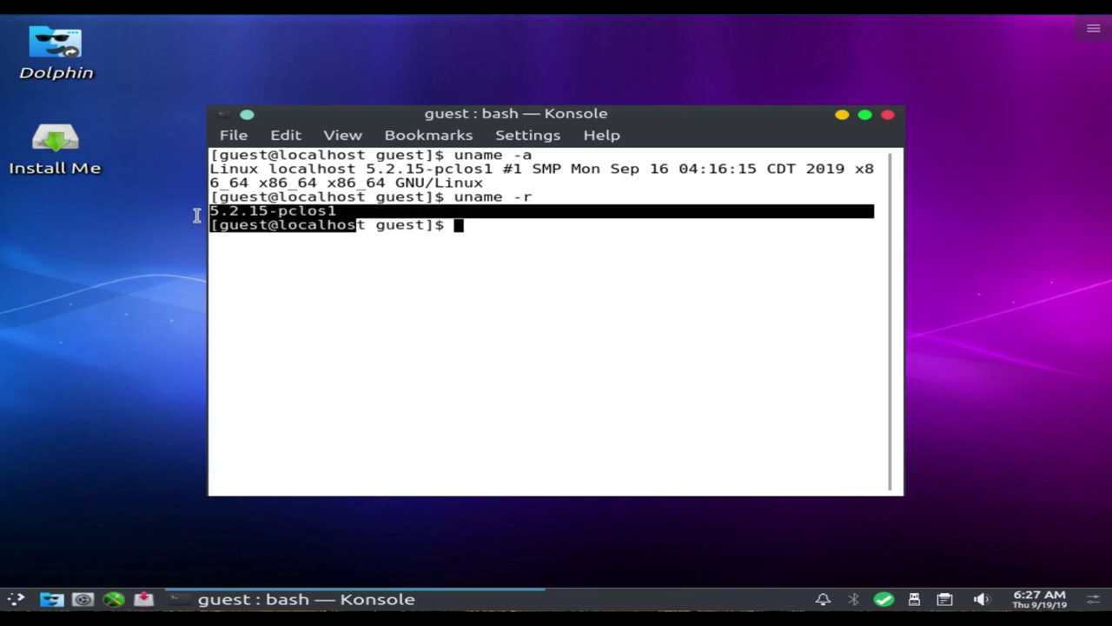
{"action": "left_click_drag", "start_coordinate": [347, 212], "coordinate": [198, 213]}
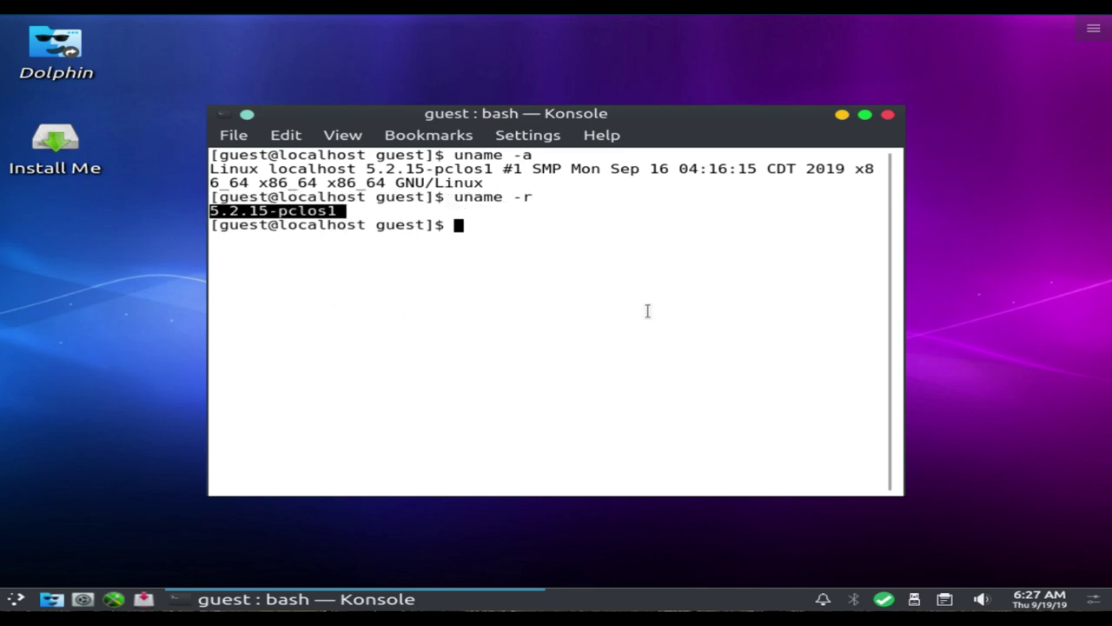
{"action": "left_click_drag", "start_coordinate": [753, 116], "coordinate": [821, 45]}
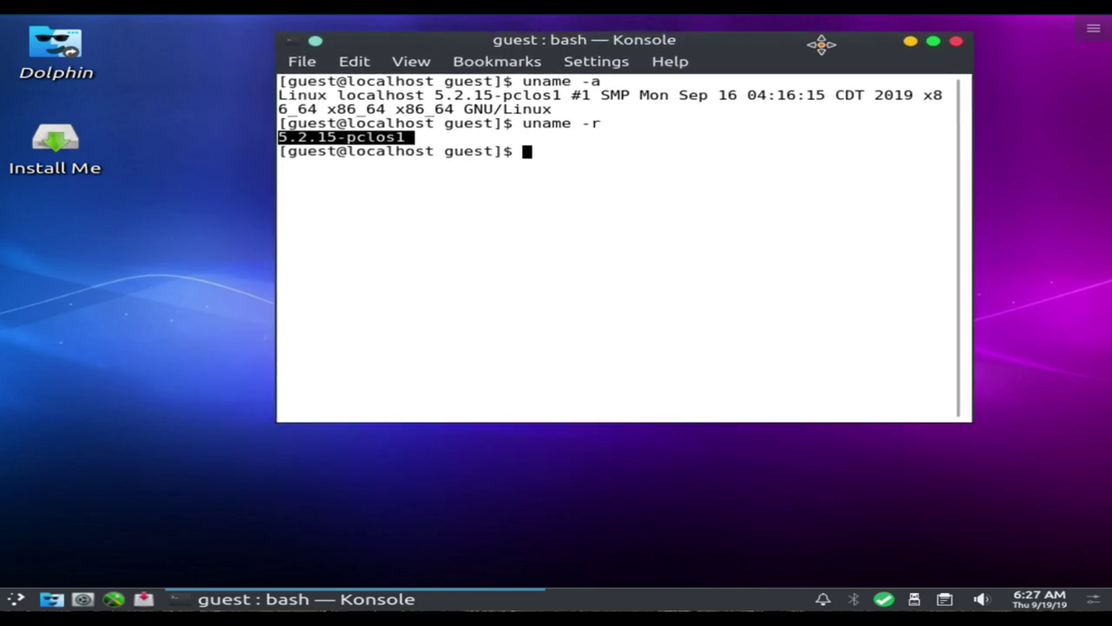
{"action": "left_click", "coordinate": [956, 41]}
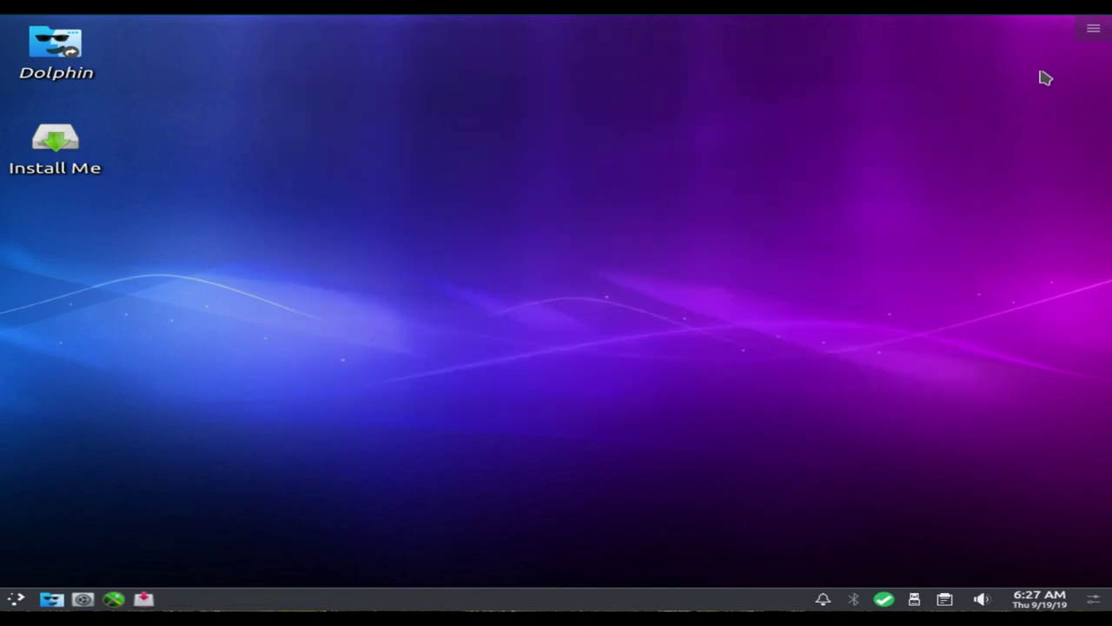